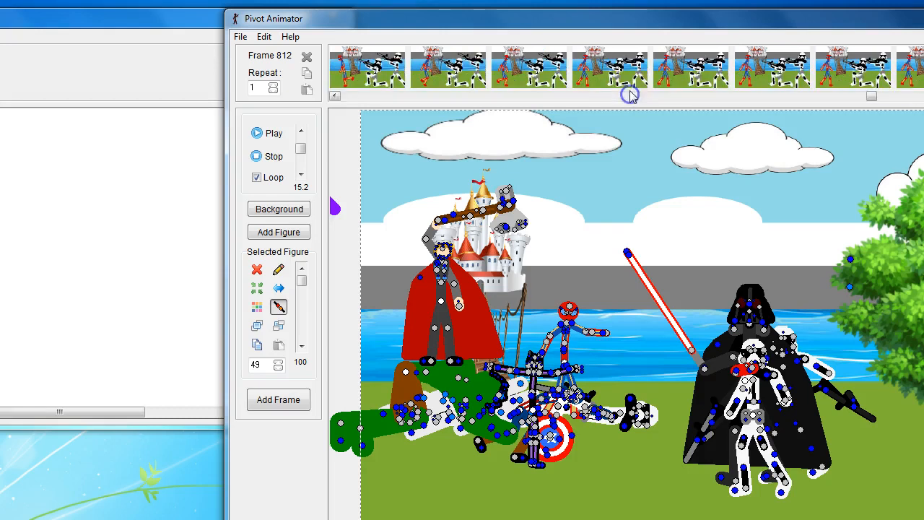
Step: Copy the Spider-Man figure from frame 550 into the blank animation and space it apart from the default stick figure
left_click_drag(650, 19, 566, 22)
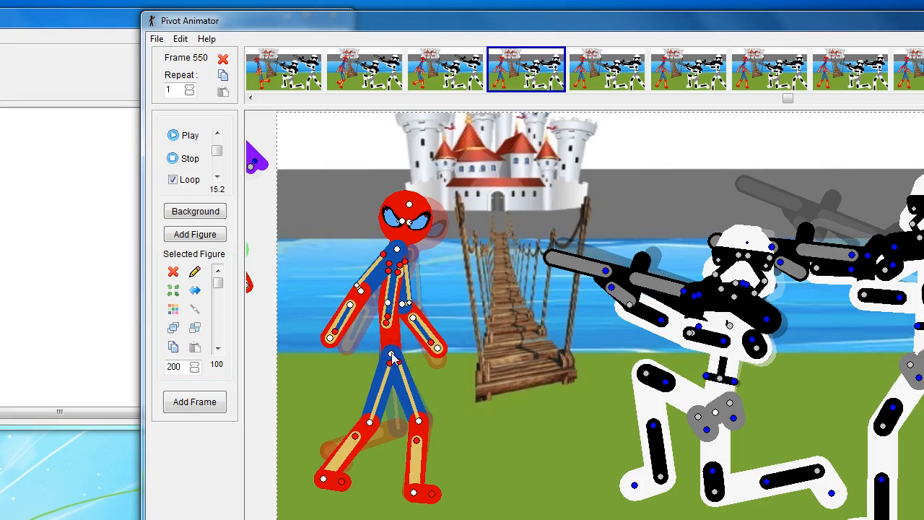
left_click_drag(486, 23, 642, 14)
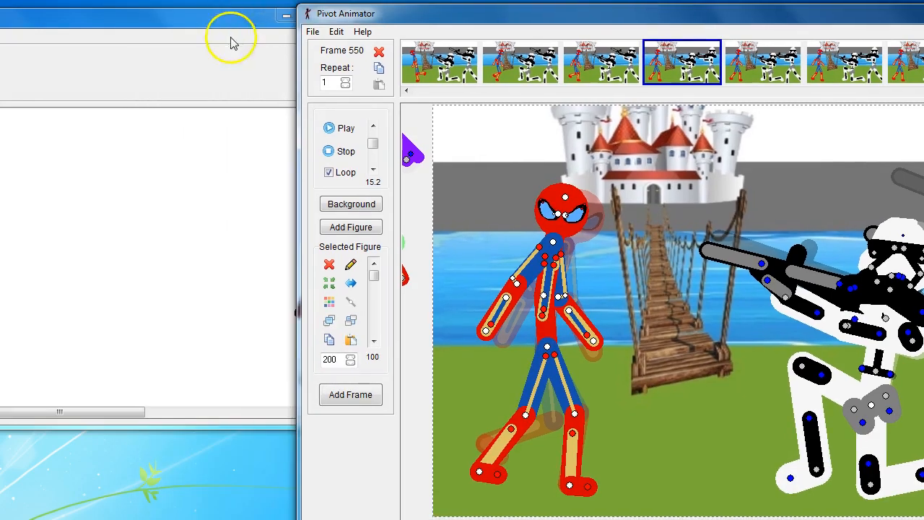
double_click(223, 21)
key("ctrl+v")
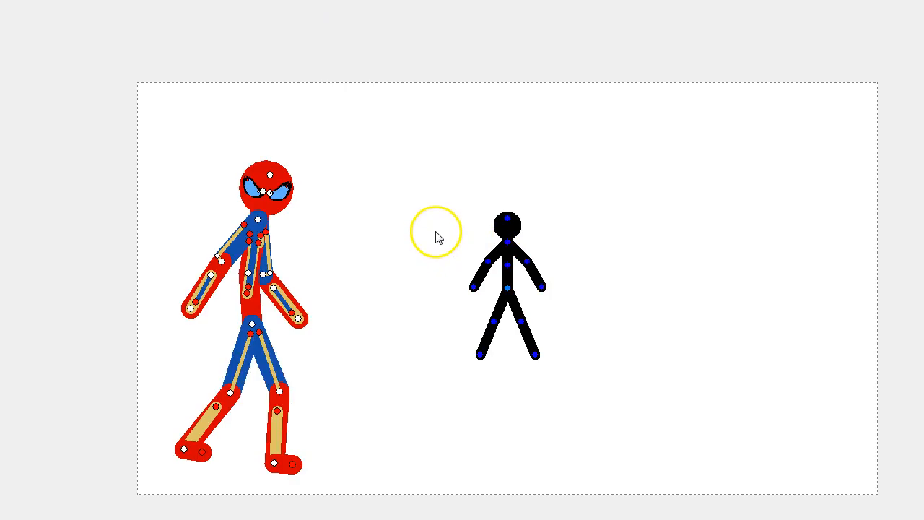
left_click_drag(252, 325, 364, 312)
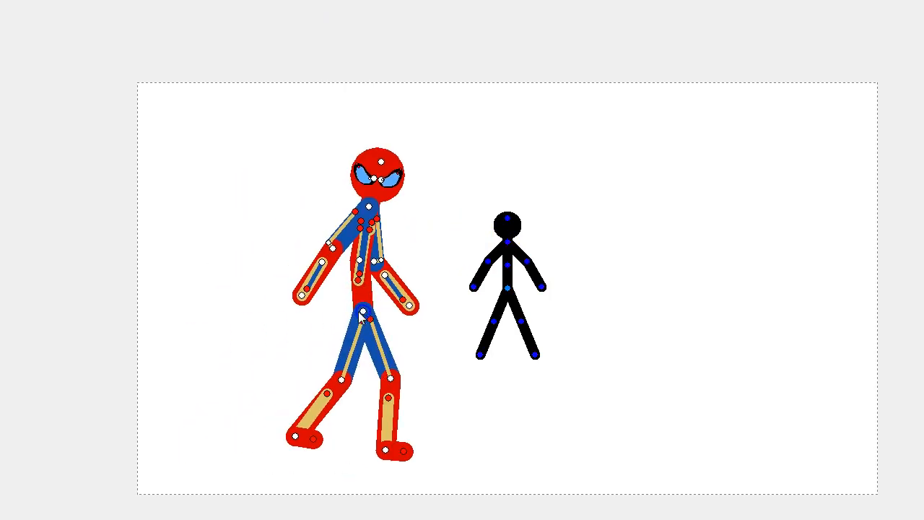
left_click_drag(508, 288, 621, 286)
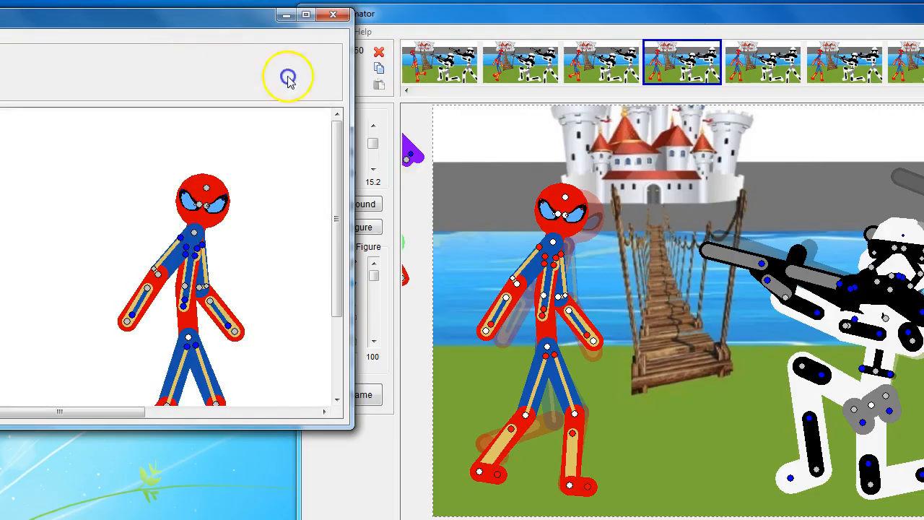
Step: Enlarge the blank animation's window over the other project and move the black stick figure closer to Spider-Man
left_click_drag(222, 20, 423, 41)
left_click_drag(553, 450, 872, 512)
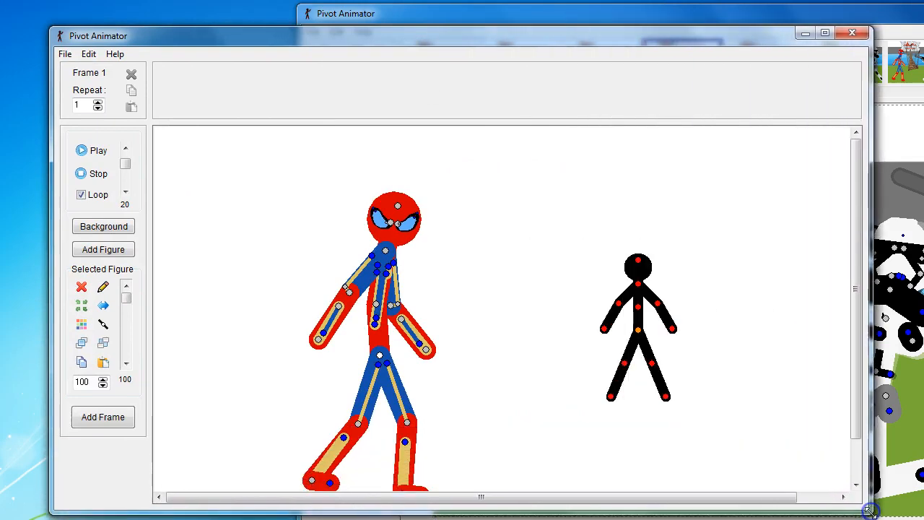
left_click_drag(638, 331, 568, 316)
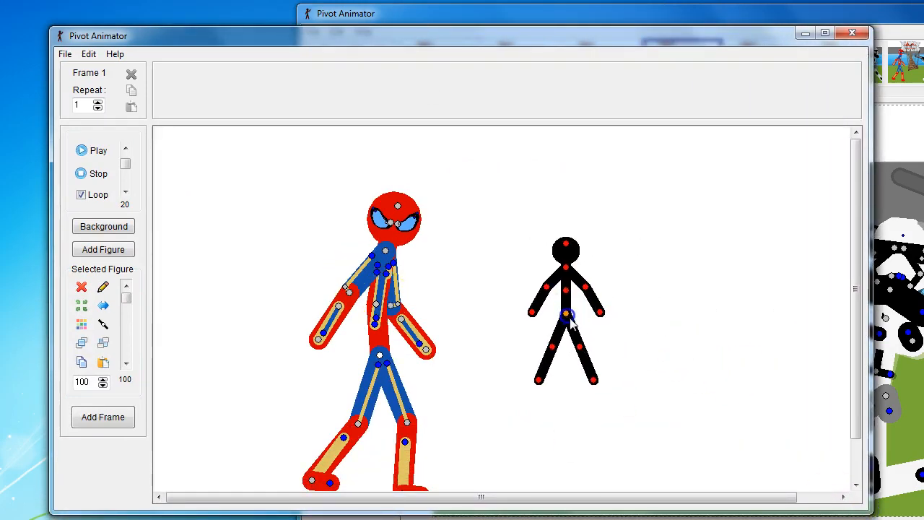
left_click(104, 288)
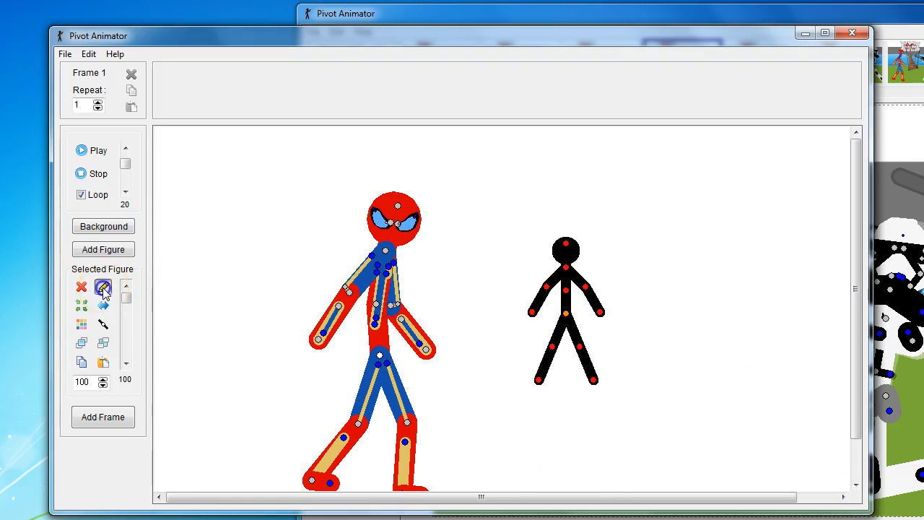
key("Delete")
key("Delete")
key("Delete")
key("Delete")
key("Delete")
key("Delete")
key("Delete")
key("Delete")
key("Delete")
key("Delete")
key("Delete")
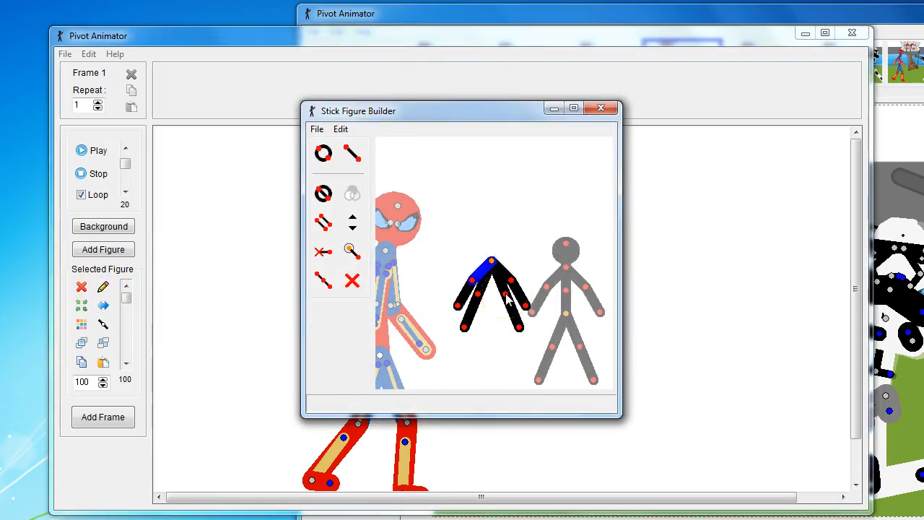
mouse_move(506, 295)
left_mouse_down()
mouse_move(497, 288)
mouse_move(508, 256)
mouse_move(489, 298)
left_mouse_up()
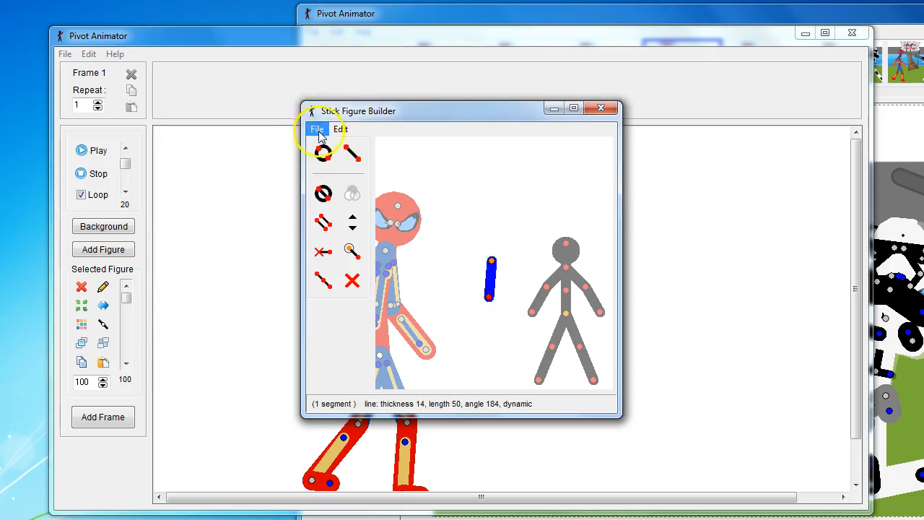
left_click(319, 132)
left_click(330, 146)
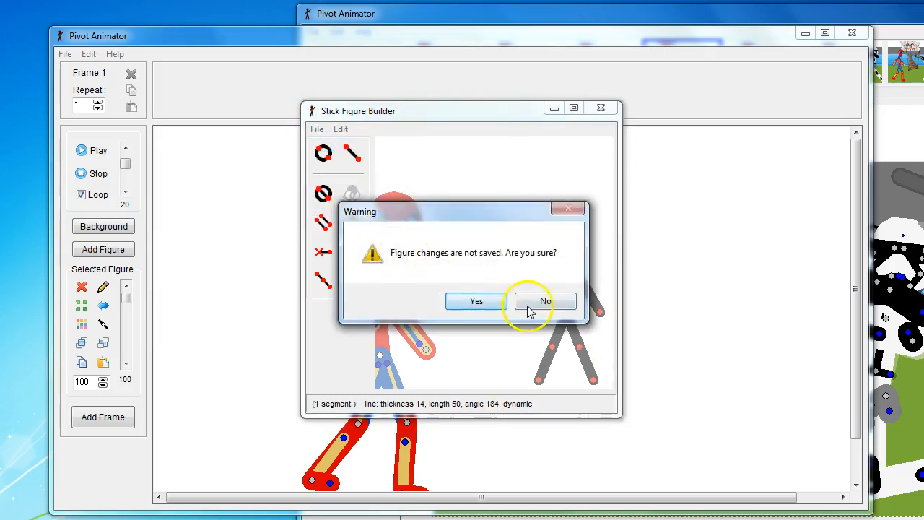
left_click(473, 303)
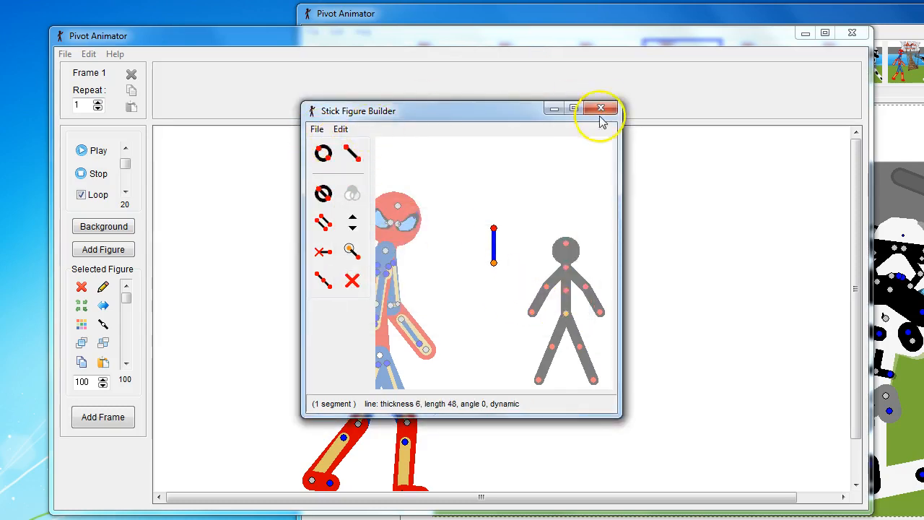
left_click(601, 108)
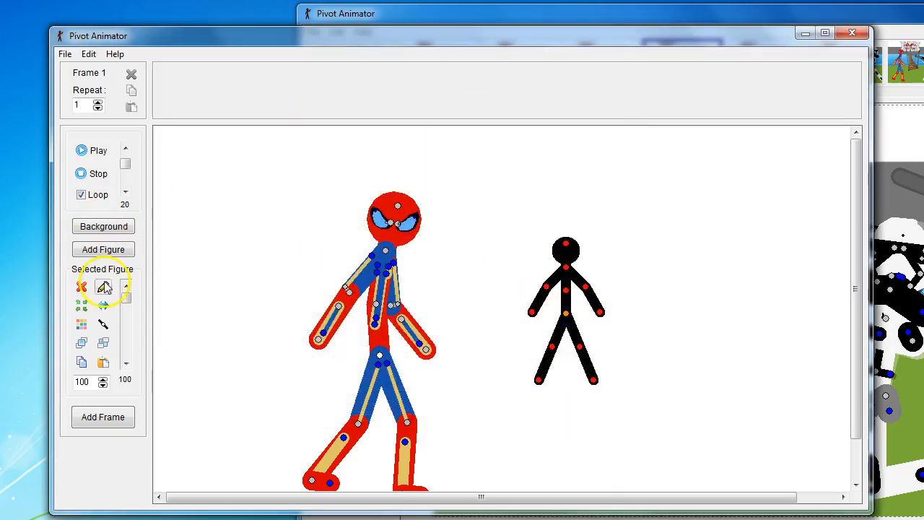
Step: Open the black stick figure in the Stick Figure Builder and delete its segments until only one line remains
left_click(106, 282)
key("Delete")
key("Delete")
key("Delete")
key("Delete")
key("Delete")
key("Delete")
key("Delete")
key("Delete")
key("Delete")
key("Delete")
key("Delete")
Step: Add the single-segment figure to the animation under the name "blah"
left_click(317, 129)
left_click(350, 205)
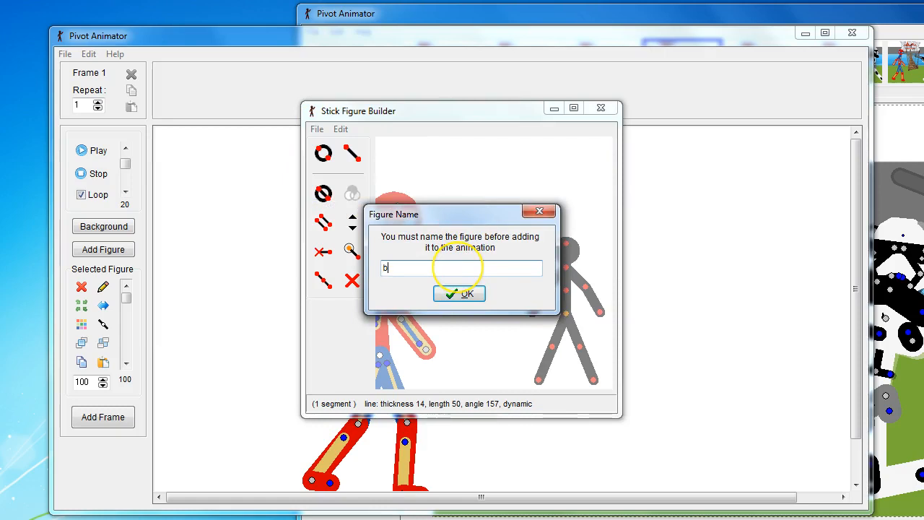
type("blah")
key("Return")
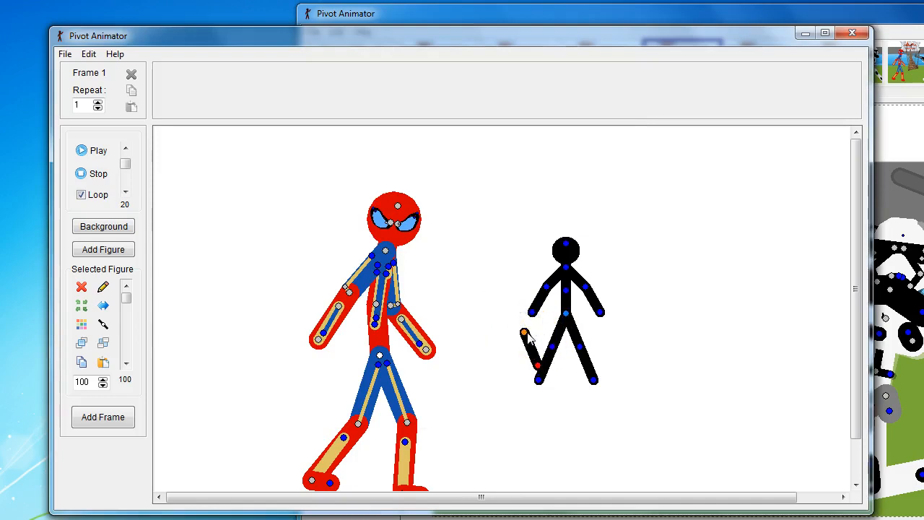
Step: Scale the single segment to 155 and place it diagonally to the right of the black stick figure
left_click_drag(526, 336, 620, 207)
left_click_drag(518, 194, 633, 226)
left_click_drag(734, 244, 680, 281)
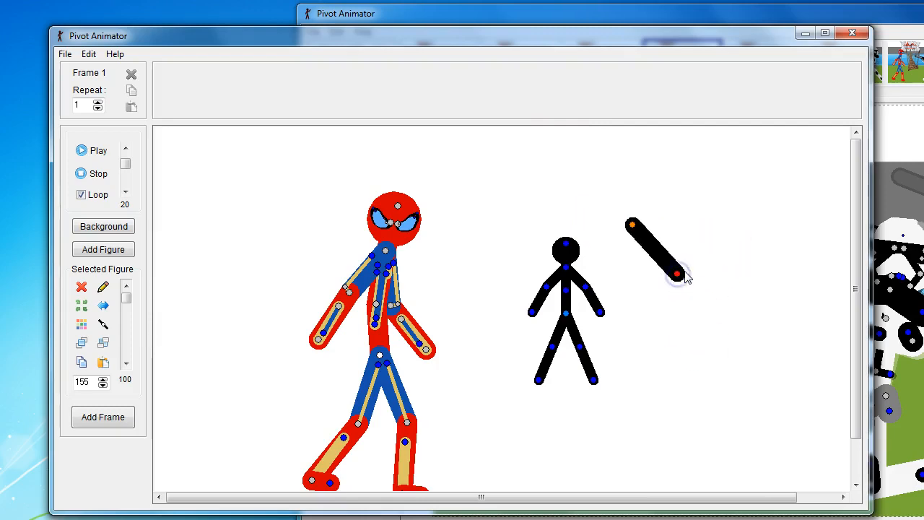
Step: Duplicate the scaled segment, join the copy to the original's lower end, and reposition the two-part limb
left_click_drag(634, 225, 636, 296)
key("ctrl+v")
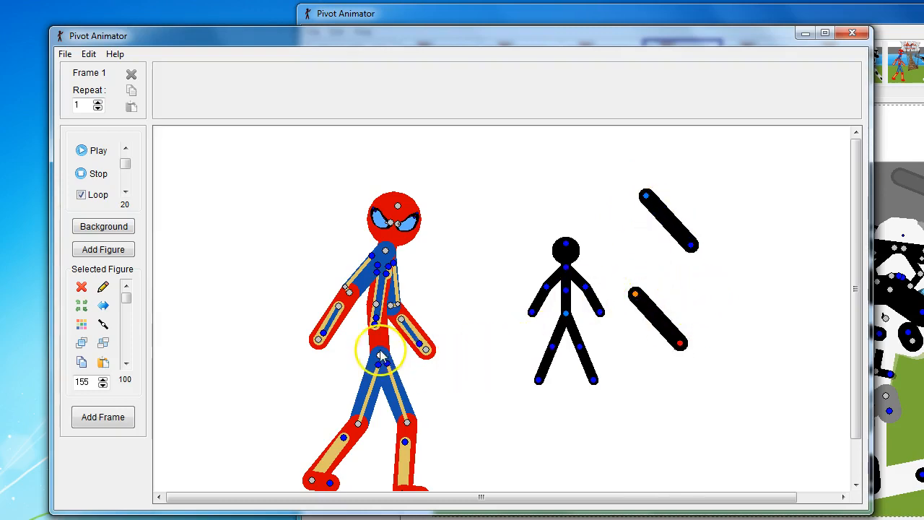
left_click_drag(681, 346, 666, 365)
key("j")
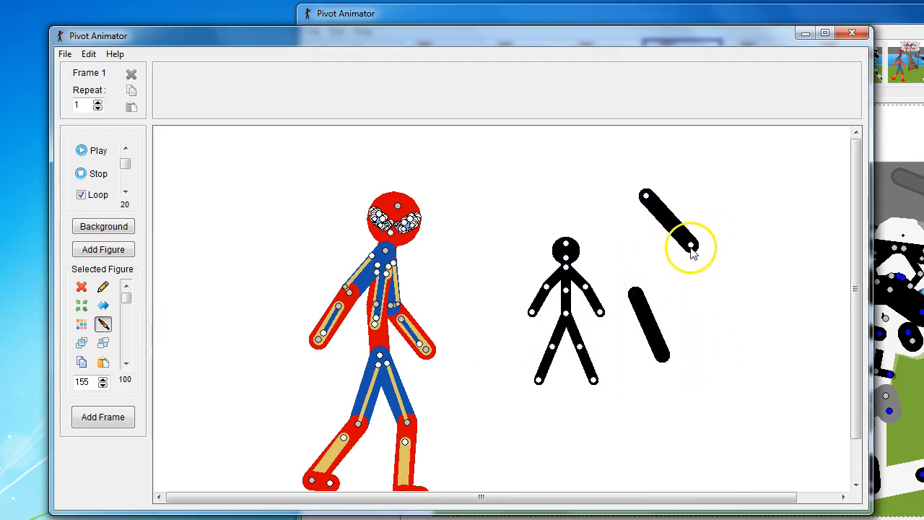
left_click(692, 246)
left_click_drag(718, 305, 738, 292)
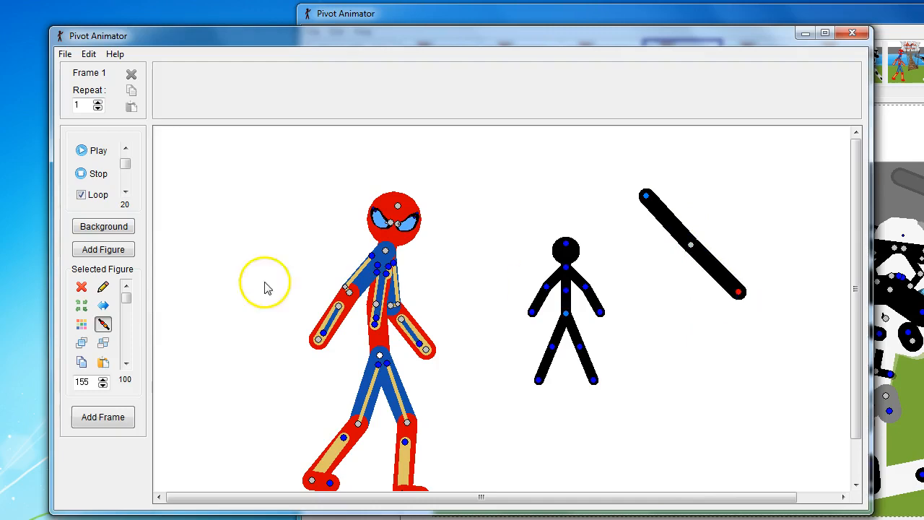
left_click_drag(646, 196, 632, 225)
left_click_drag(677, 273, 656, 285)
Step: Colour the limb's lower segment red and its upper segment blue, then place the limb beside the black stick figure
left_click(686, 347)
key("c")
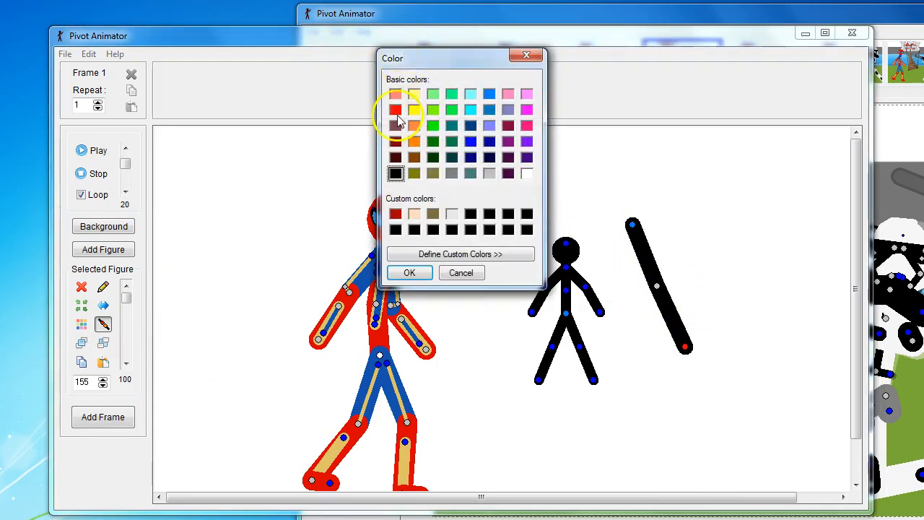
left_click(408, 275)
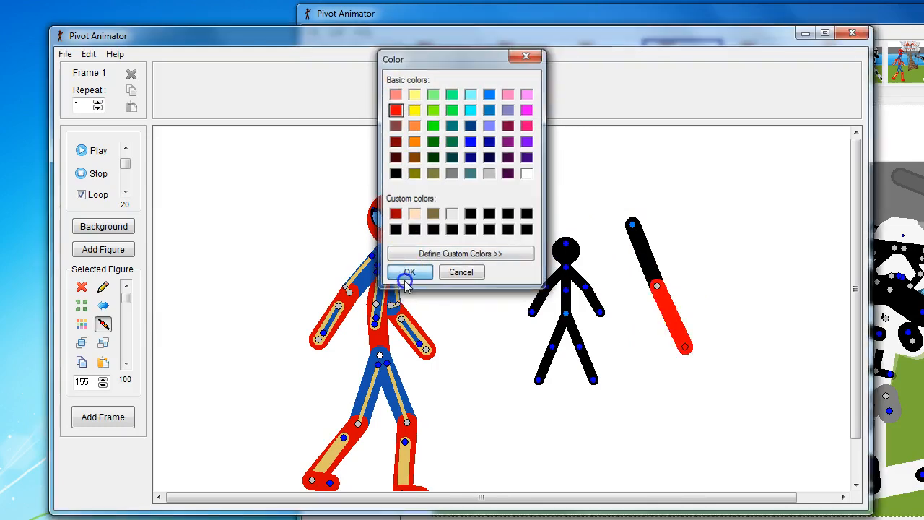
key("c")
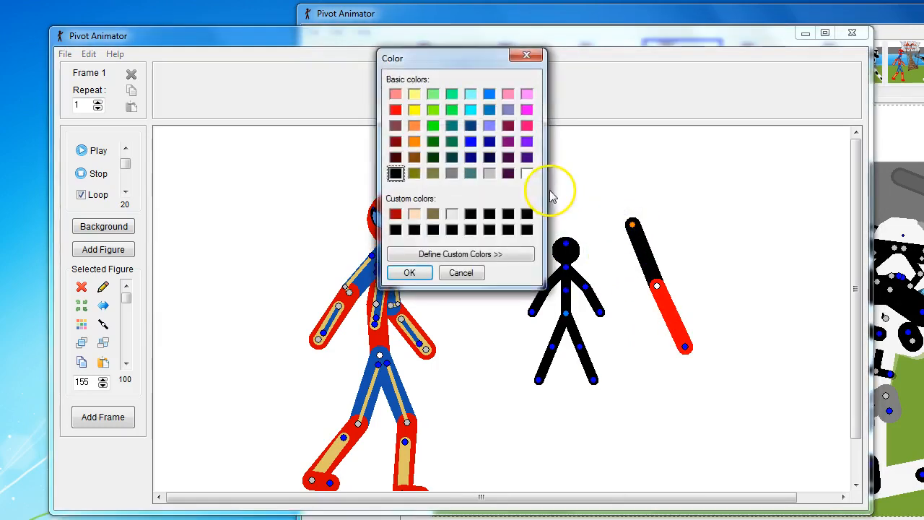
left_click(411, 271)
left_click_drag(684, 346, 679, 354)
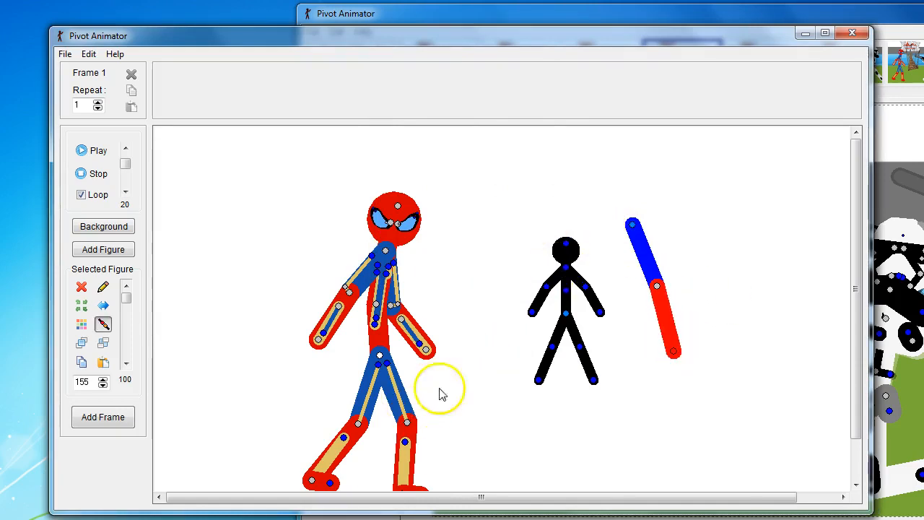
left_click_drag(632, 228, 616, 258)
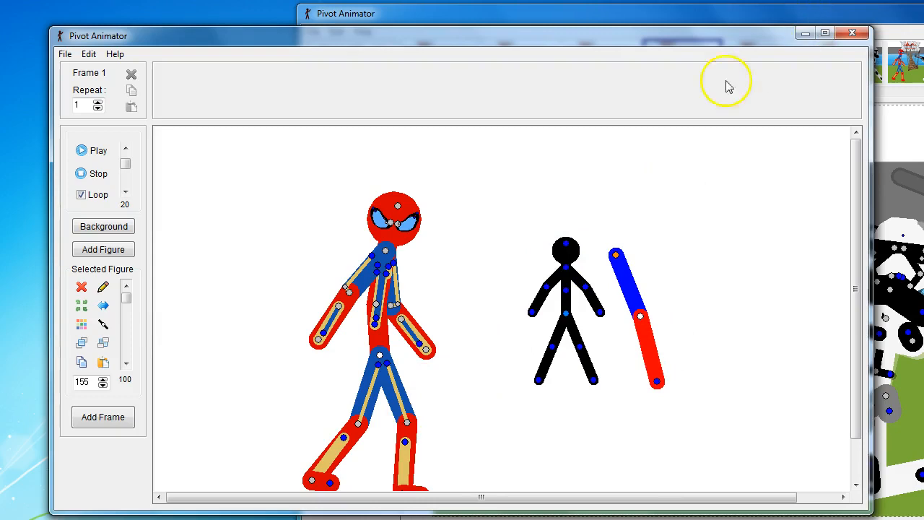
Step: Enlarge the animation window, copy Spider-Man's red front foot, and join the copy to the lower end of the red segment
left_click_drag(610, 43, 613, 19)
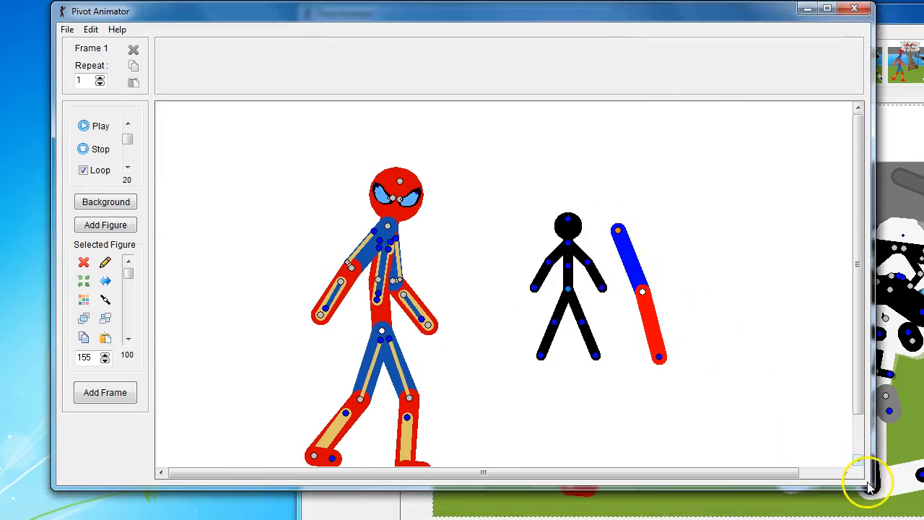
left_click_drag(870, 488, 913, 509)
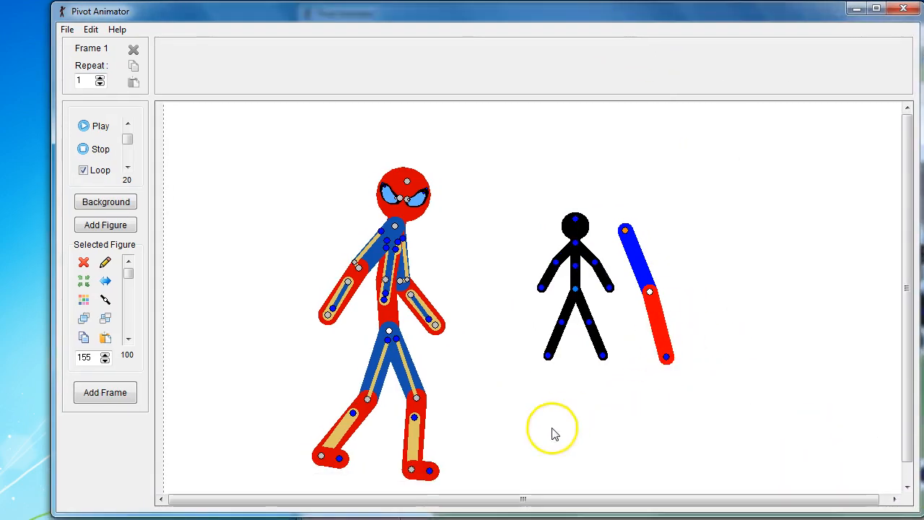
left_click(431, 471)
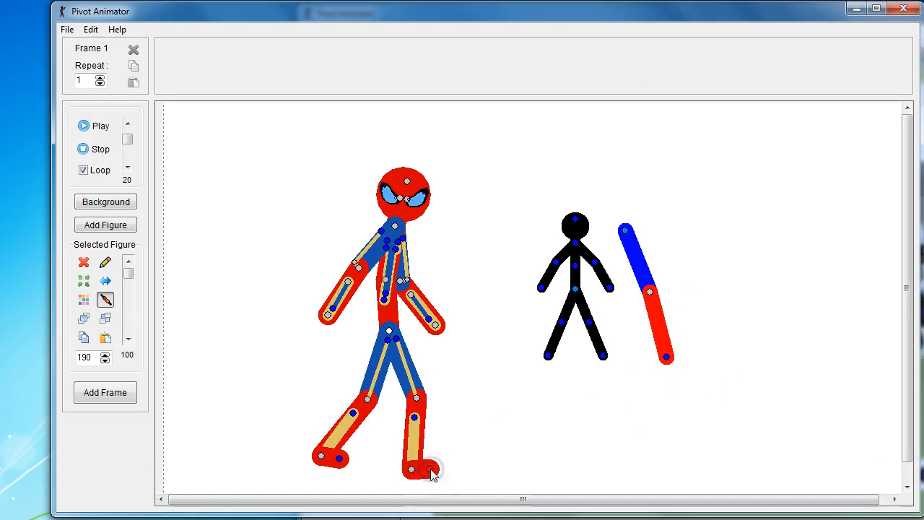
key("ctrl+c")
key("ctrl+v")
left_click_drag(427, 486, 669, 361)
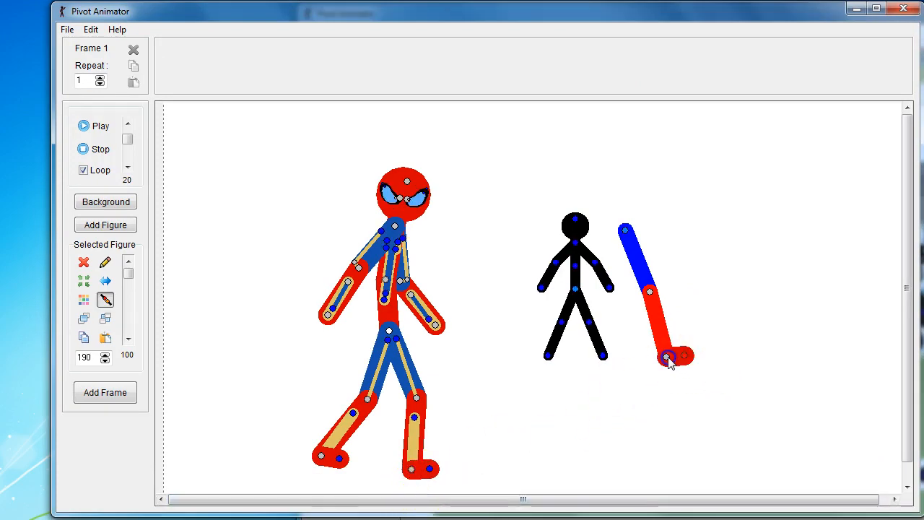
Step: Pose the new leg with a vertical thigh and a backward-bent shin, and move it farther right of the stick figure
left_click_drag(650, 292, 641, 296)
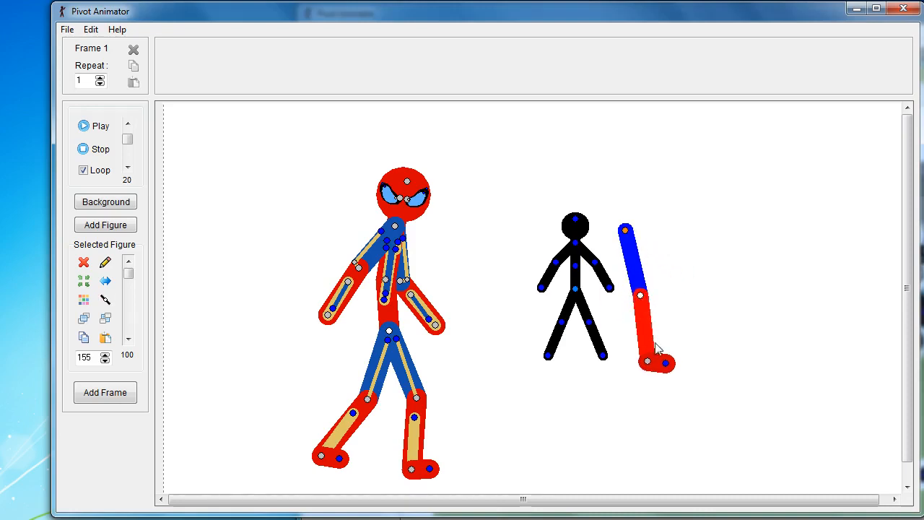
mouse_move(647, 361)
left_mouse_down()
mouse_move(636, 363)
mouse_move(669, 367)
mouse_move(658, 373)
left_mouse_up()
left_click(641, 296)
left_click_drag(641, 297, 624, 297)
left_click_drag(625, 231, 724, 257)
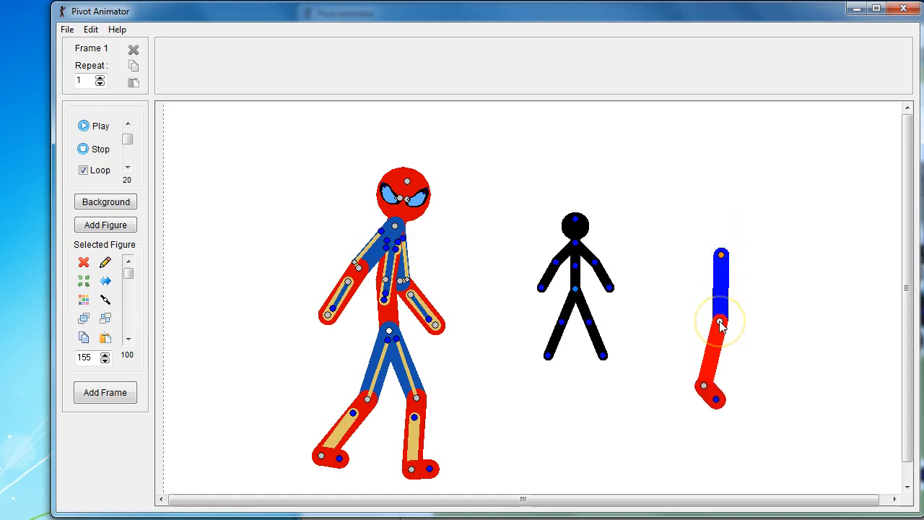
Step: Duplicate the blue thigh segment, scale the copy down to 47, and place it between the stick figure and the leg
key("ctrl+v")
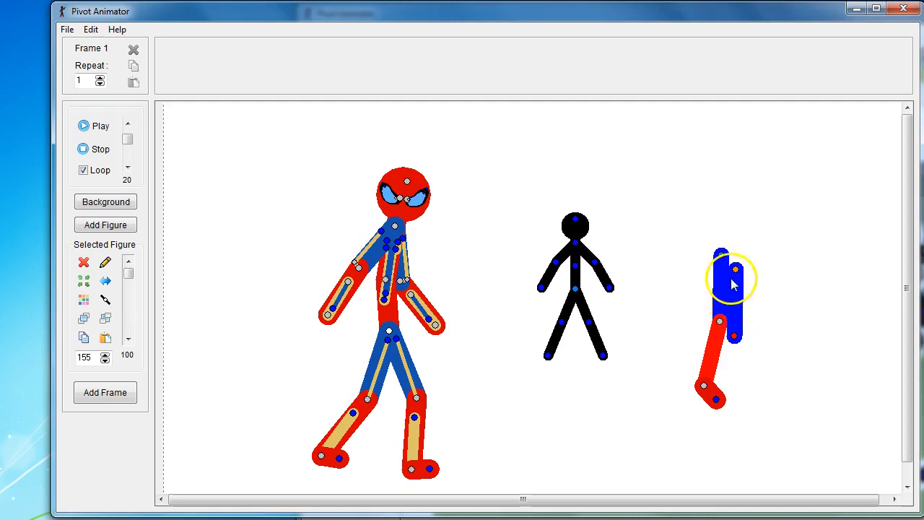
left_click_drag(738, 276, 658, 228)
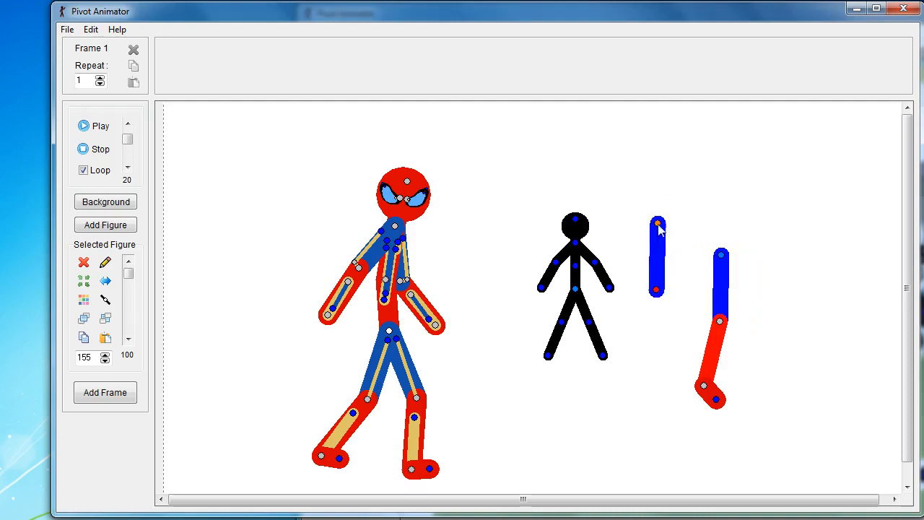
left_click(398, 339)
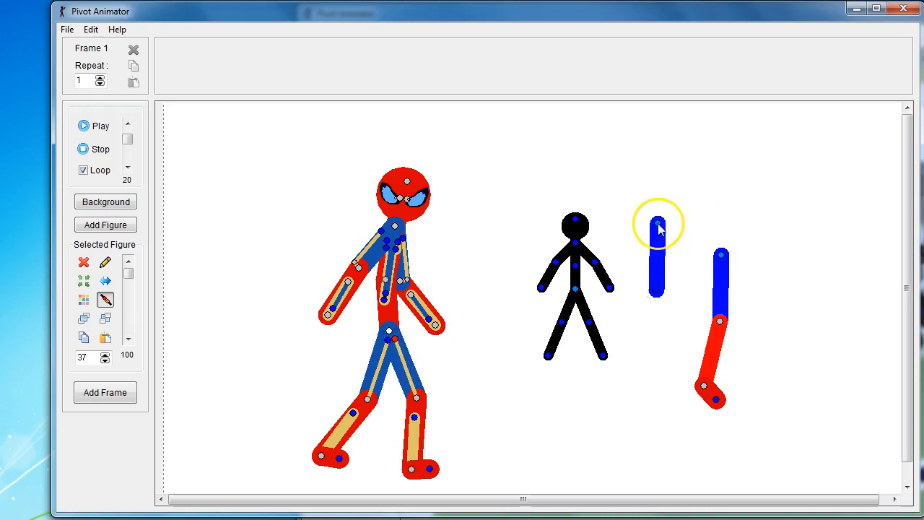
left_click_drag(658, 221, 659, 170)
left_click_drag(659, 240, 660, 225)
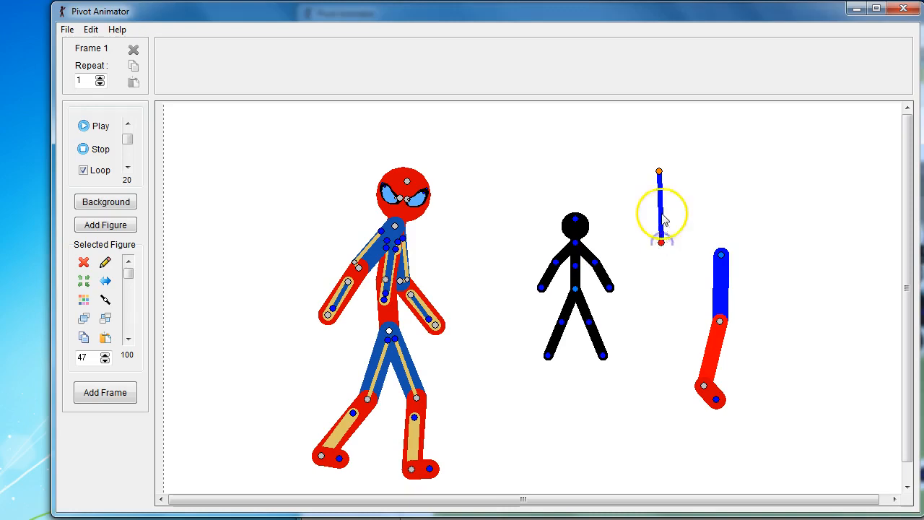
left_click_drag(660, 173, 645, 278)
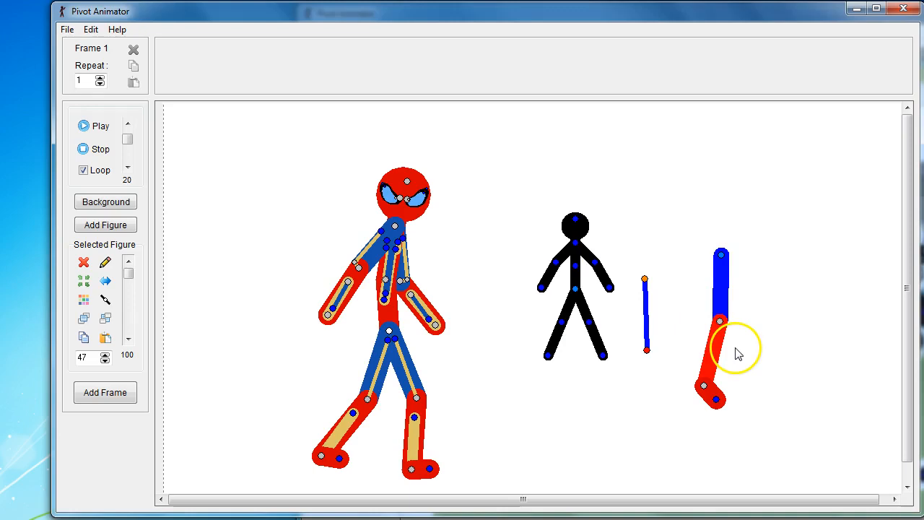
Step: Join the thin blue segment to the new leg's knee and shorten it to fit inside the thigh
left_click(720, 322)
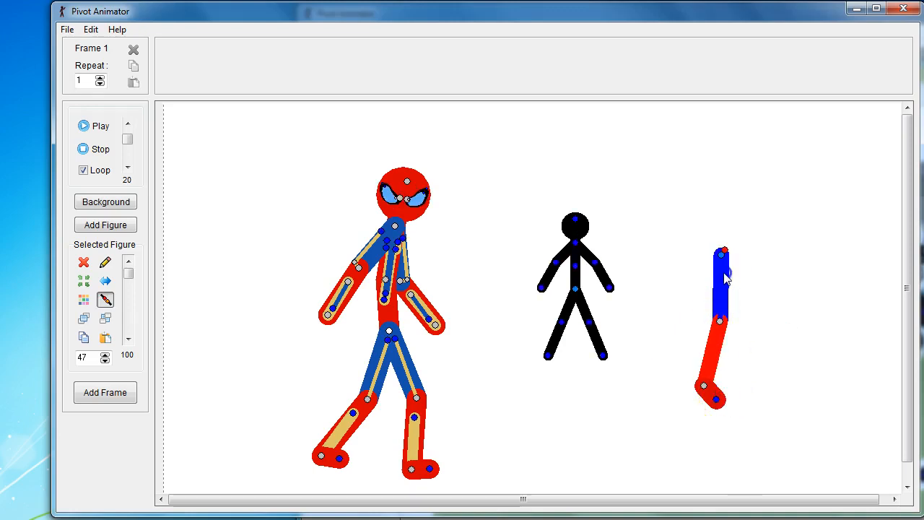
left_click(722, 271)
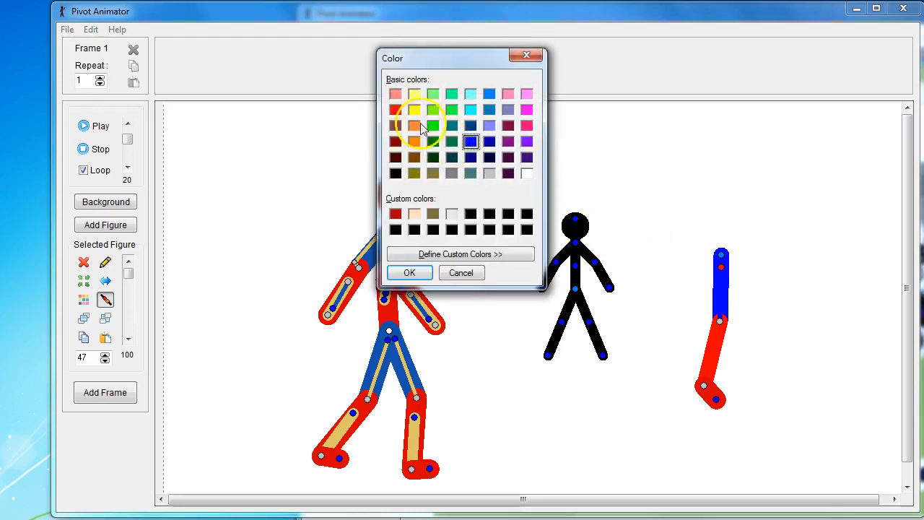
left_click(443, 252)
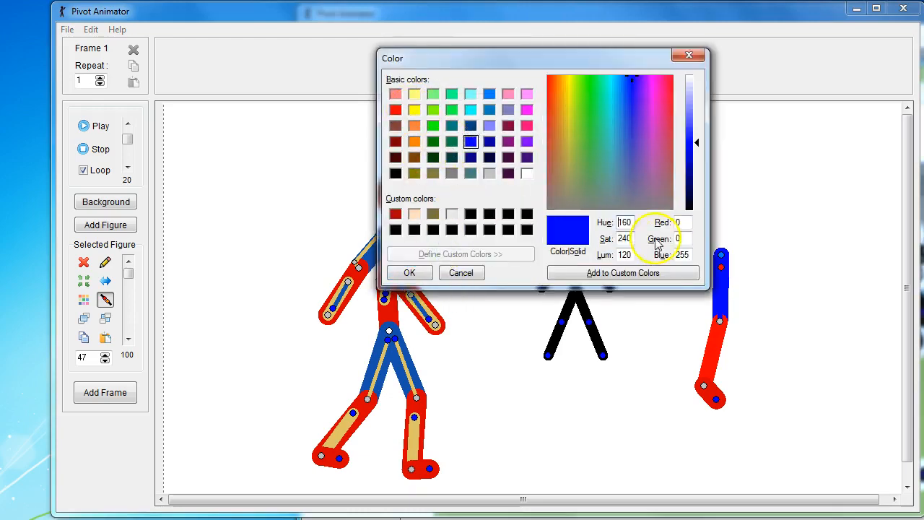
left_click(690, 52)
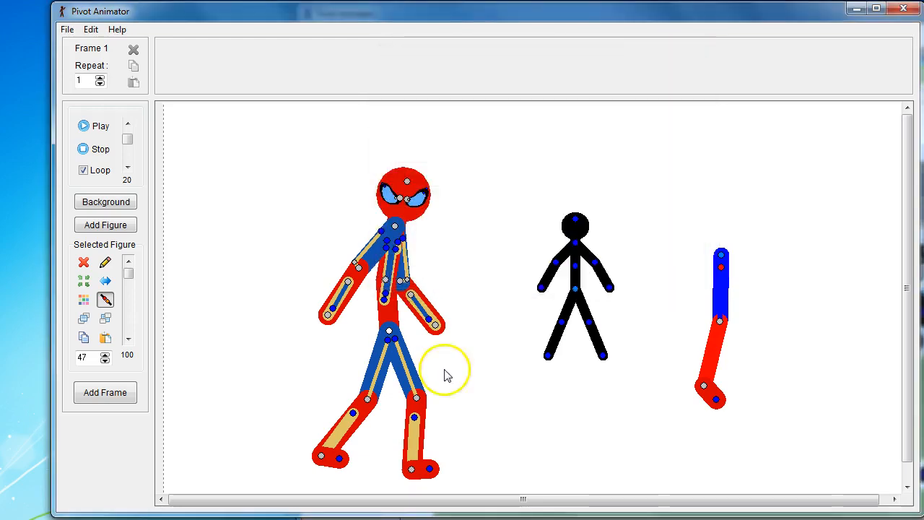
Step: Save Spider-Man's tan thigh-stripe colour (RGB 223, 196, 102) as a custom colour and apply it to the new leg's thigh stripe
left_click(396, 344)
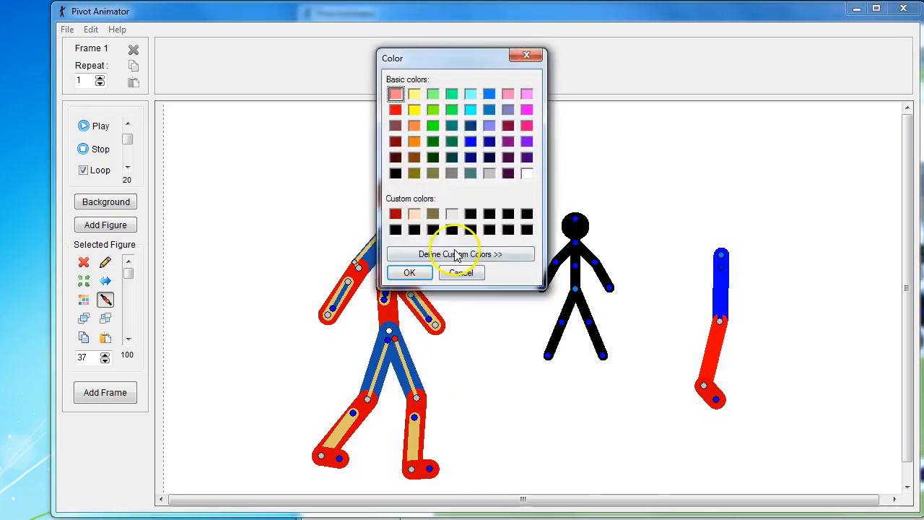
left_click(447, 253)
left_click(586, 278)
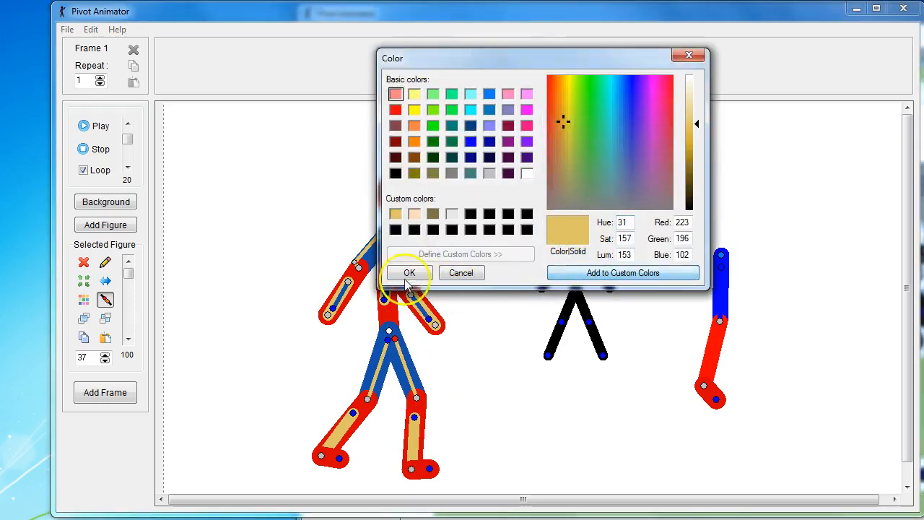
left_click(415, 273)
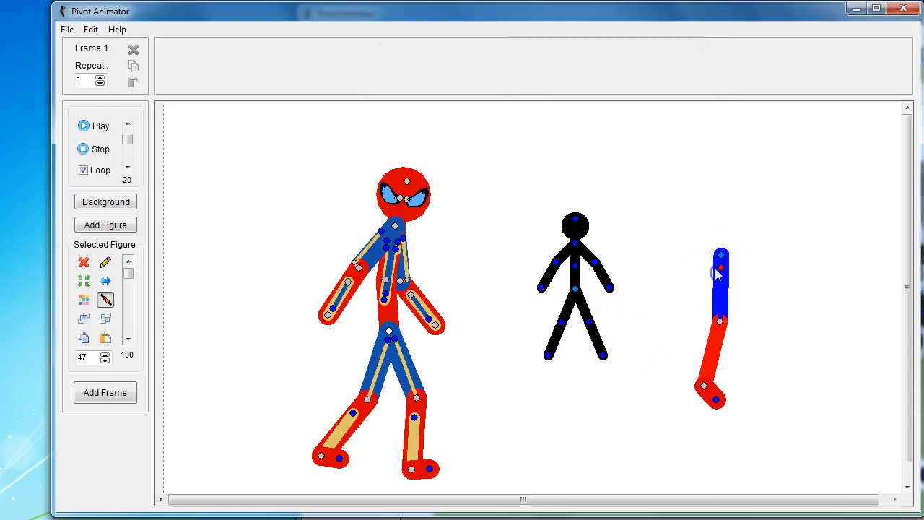
left_click(718, 273)
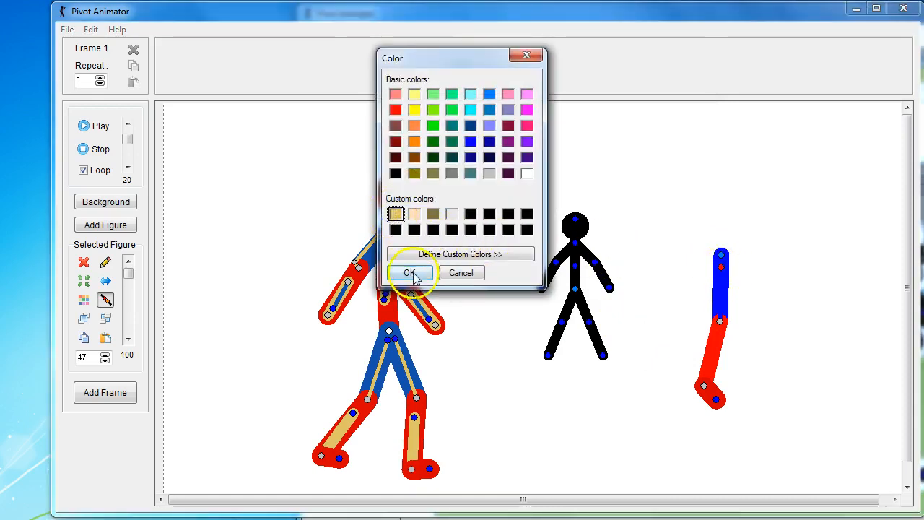
left_click(410, 273)
left_click_drag(722, 267, 721, 270)
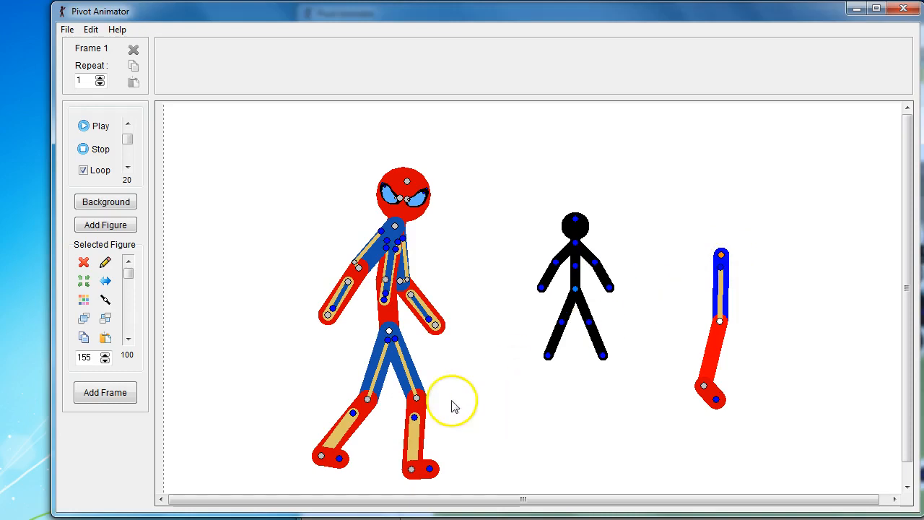
Step: Save Spider-Man's thigh blue (RGB 20, 81, 171) as a custom colour and apply it to the new leg's thigh
double_click(417, 398)
left_click(437, 256)
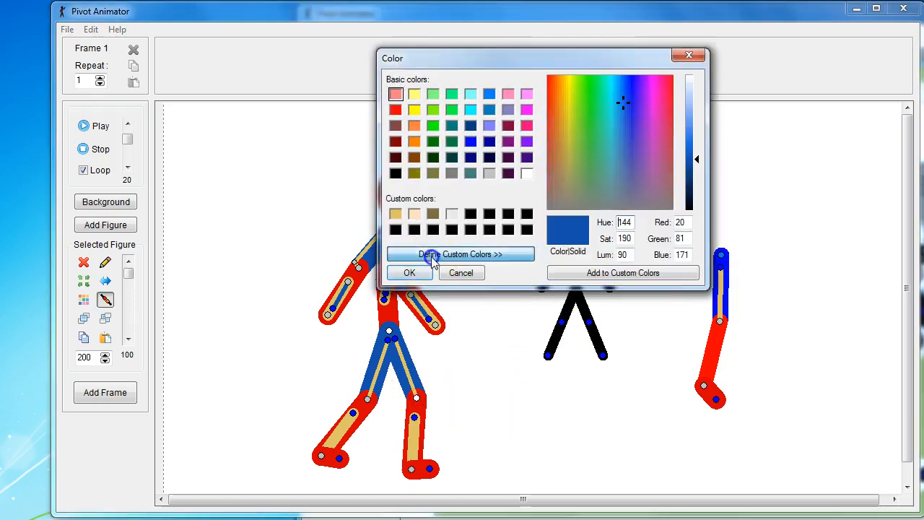
left_click(610, 274)
left_click(399, 275)
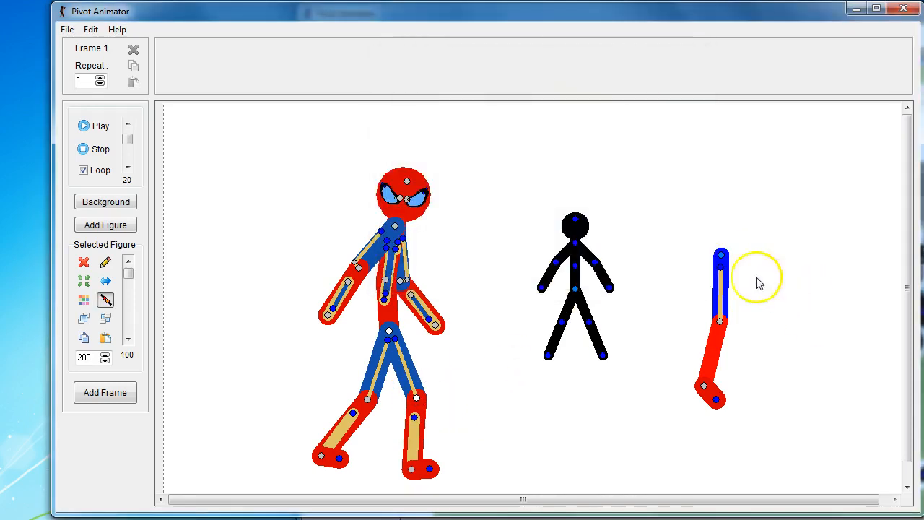
left_click(721, 254)
left_click(401, 215)
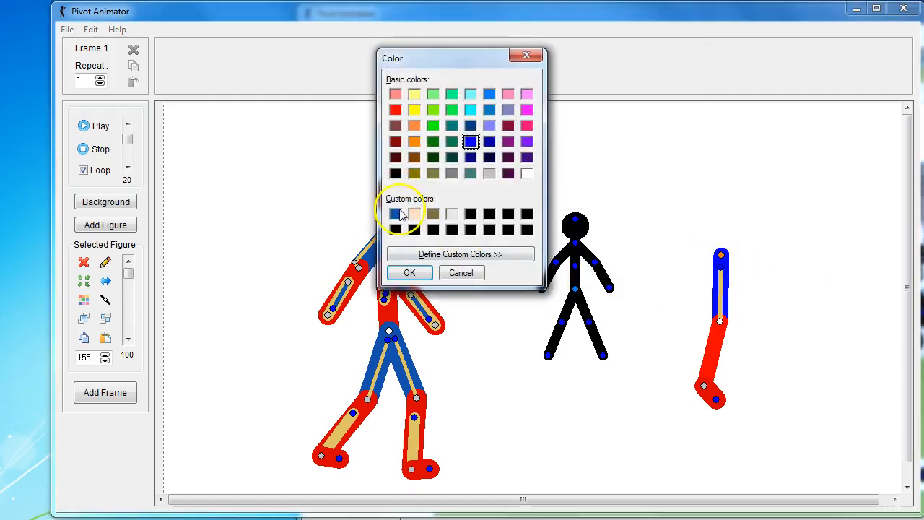
left_click(410, 274)
left_click(563, 362)
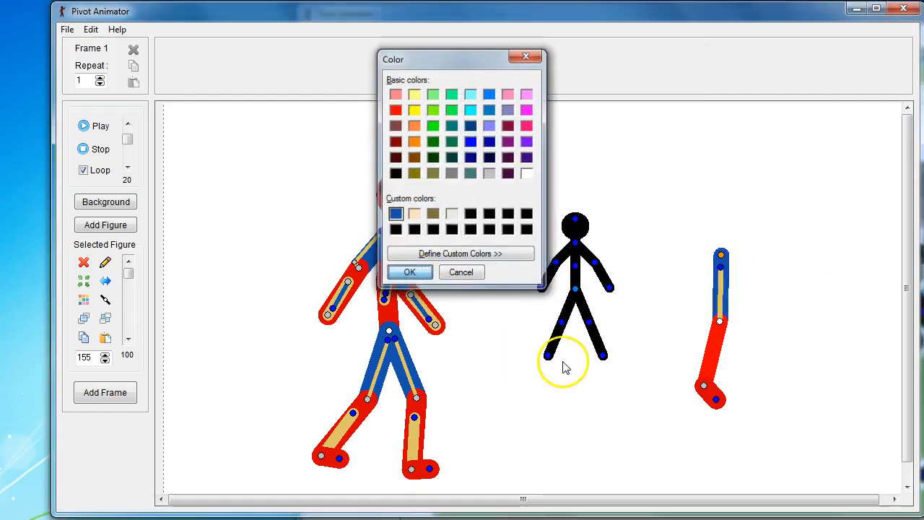
left_click(410, 273)
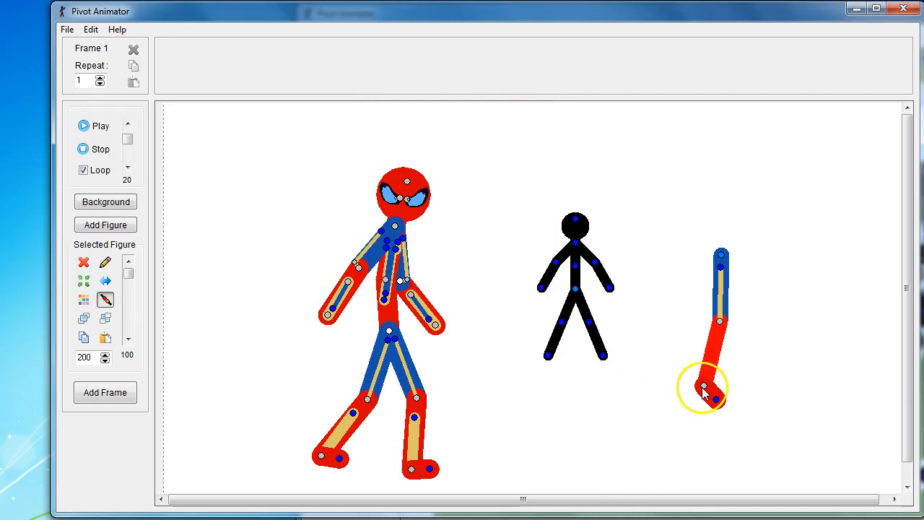
Step: Straighten the new leg's red shin in line with the thigh and move the leg slightly up toward the stick figure
left_click_drag(703, 388, 720, 394)
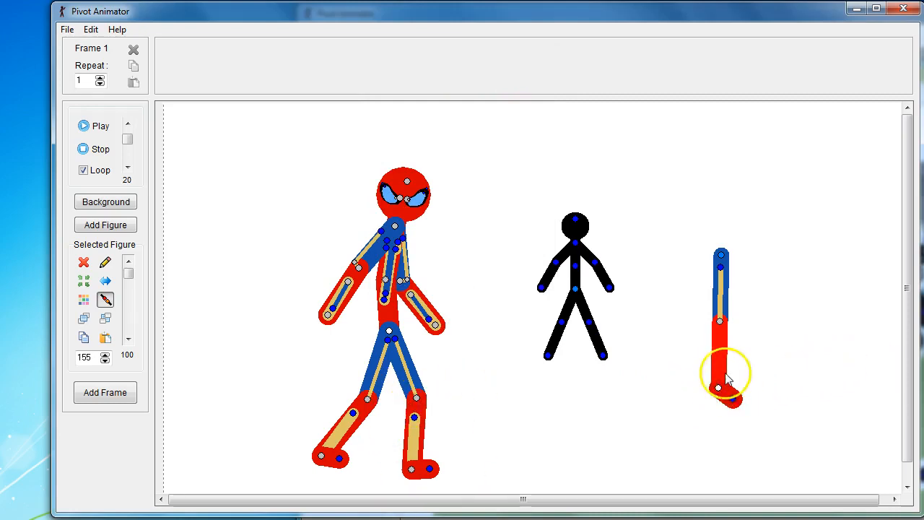
left_click_drag(723, 262, 704, 237)
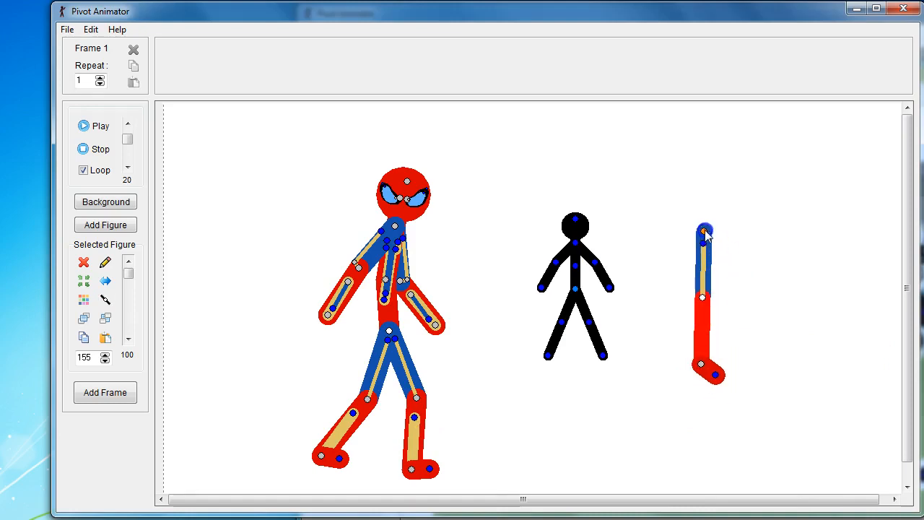
Step: Duplicate Spider-Man's tan shin stripe below the stick figure and join two copies at a shared origin
left_click(418, 421)
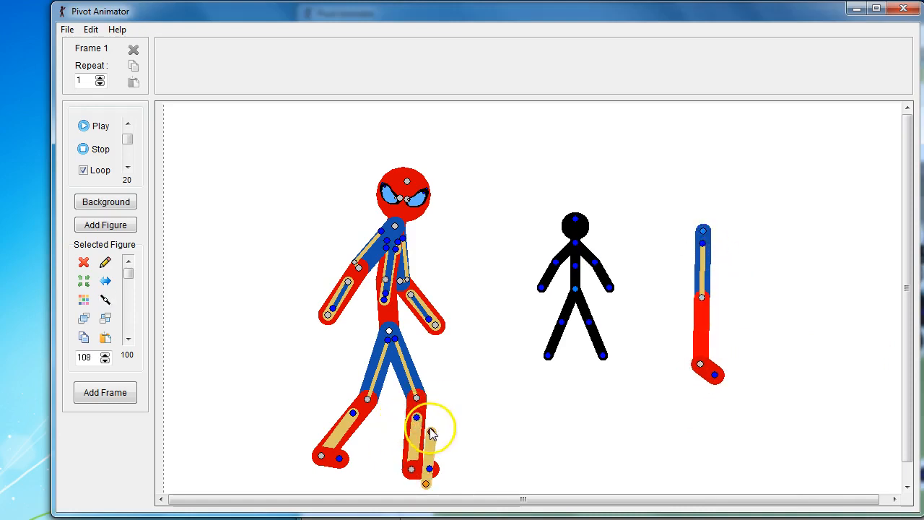
left_click_drag(429, 482, 576, 433)
left_click_drag(580, 384, 608, 474)
left_click_drag(575, 435, 616, 391)
left_click(597, 434)
left_click_drag(616, 393, 562, 392)
left_click_drag(599, 434, 605, 399)
left_click_drag(552, 413, 603, 451)
left_click(655, 393)
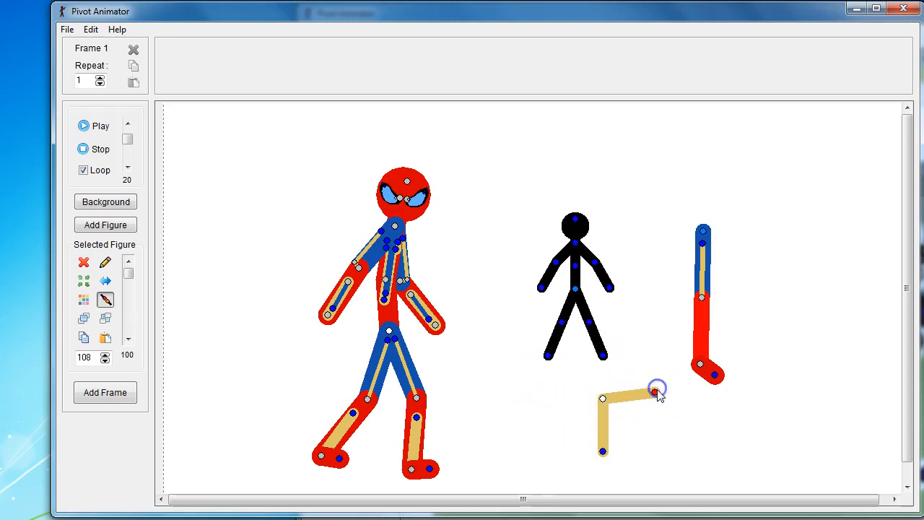
Step: Stand the two joined tan segments in a vertical line beside the leg and move the stick figure farther left
left_click_drag(655, 392, 605, 318)
left_click_drag(595, 395, 635, 277)
left_click_drag(577, 289, 533, 268)
left_click_drag(635, 276, 612, 307)
Step: Separate the two tan segments and rejoin them end to end between the stick figure and the leg
left_click(615, 258, "ctrl")
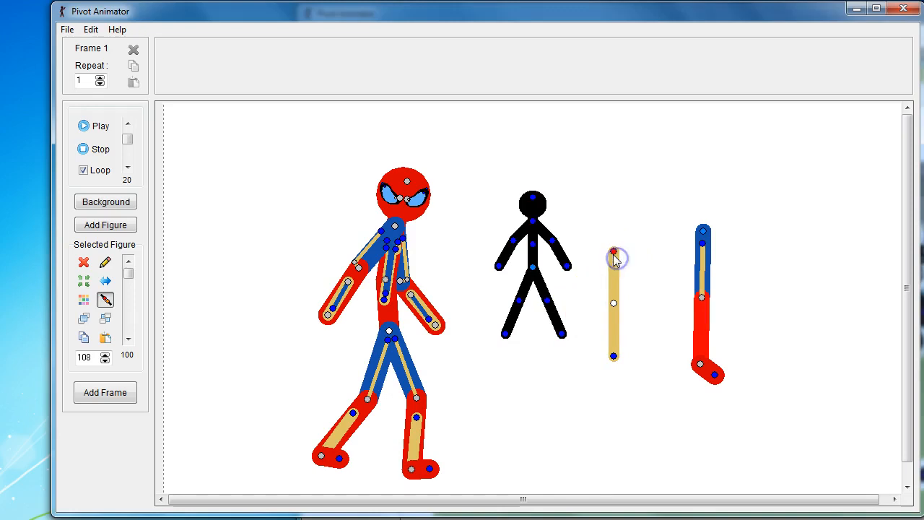
key("ctrl+j")
left_click_drag(614, 304, 611, 254)
mouse_move(621, 220)
left_mouse_down()
mouse_move(605, 282)
mouse_move(613, 216)
left_mouse_up()
left_click(614, 304)
key("ctrl+j")
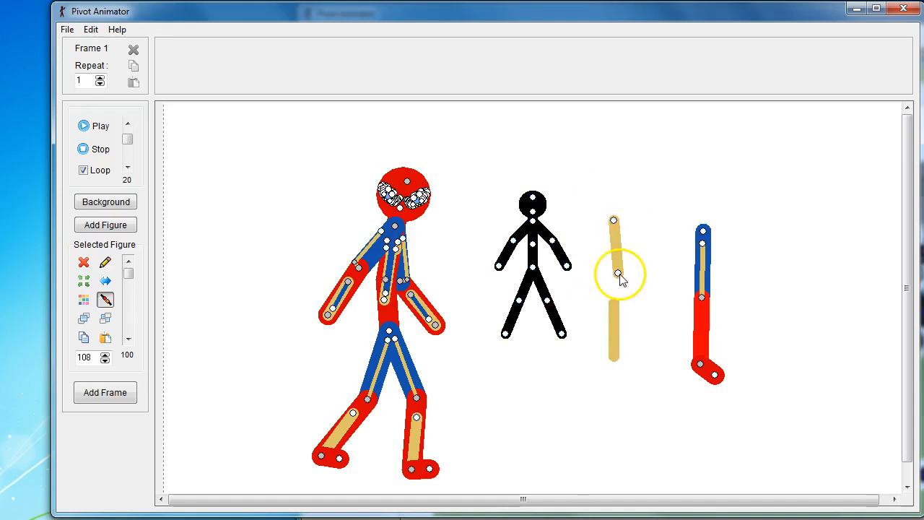
left_click(619, 274)
left_click_drag(614, 222, 603, 292)
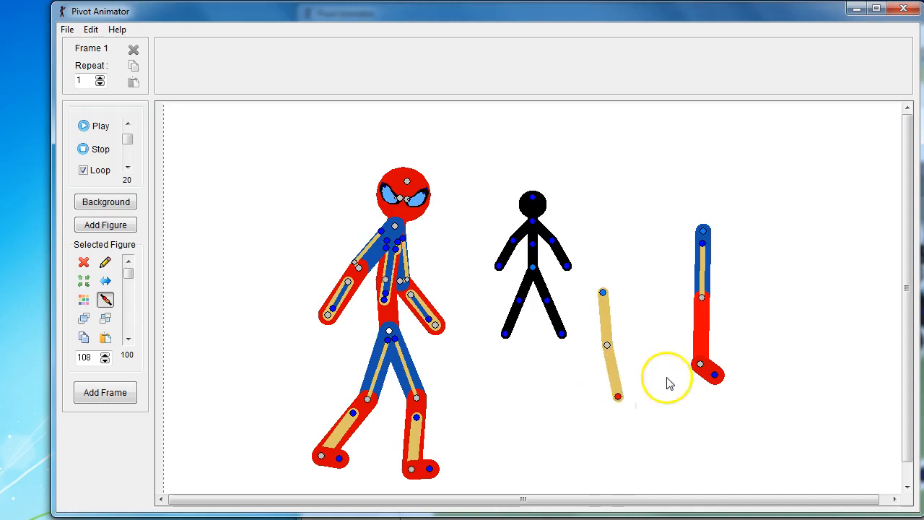
Step: Remove the joined tan segments and move the new leg closer to the stick figure
left_click(608, 345)
left_click_drag(609, 347, 701, 297)
left_click_drag(701, 231, 669, 233)
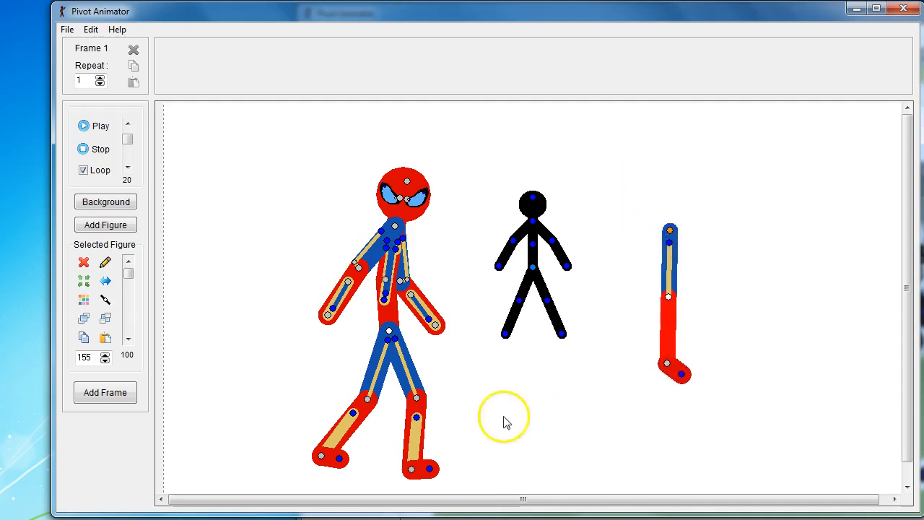
Step: Duplicate the new leg's tan thigh stripe, place the copy beside the leg, and scale it up to 162
left_click(669, 246)
left_click(668, 251)
left_click_drag(683, 257, 703, 278)
left_click(698, 260)
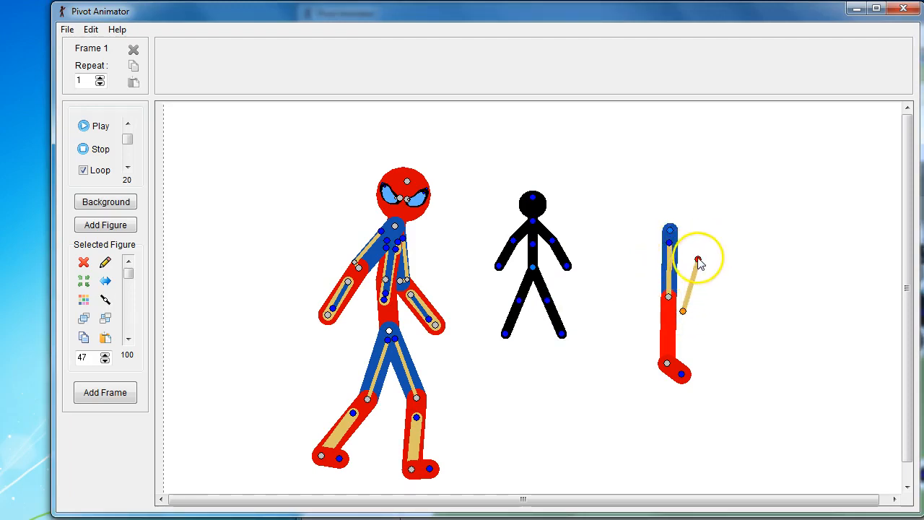
mouse_move(704, 231)
left_mouse_down()
mouse_move(712, 209)
mouse_move(804, 128)
mouse_move(698, 237)
left_mouse_up()
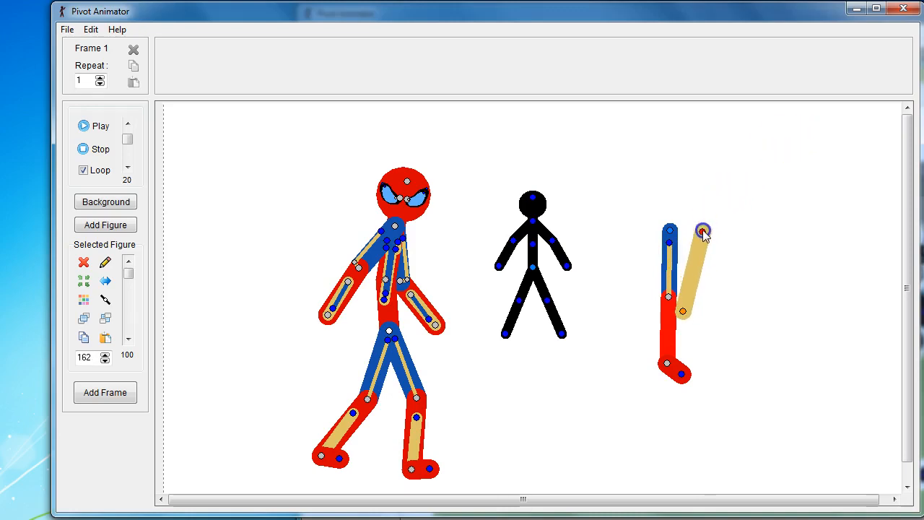
Step: Join the enlarged tan stripe to the new leg's ankle and fit it inside the red shin at scale 92
left_click_drag(685, 311, 595, 393)
key("j")
left_click(667, 364)
left_click_drag(681, 290, 668, 306)
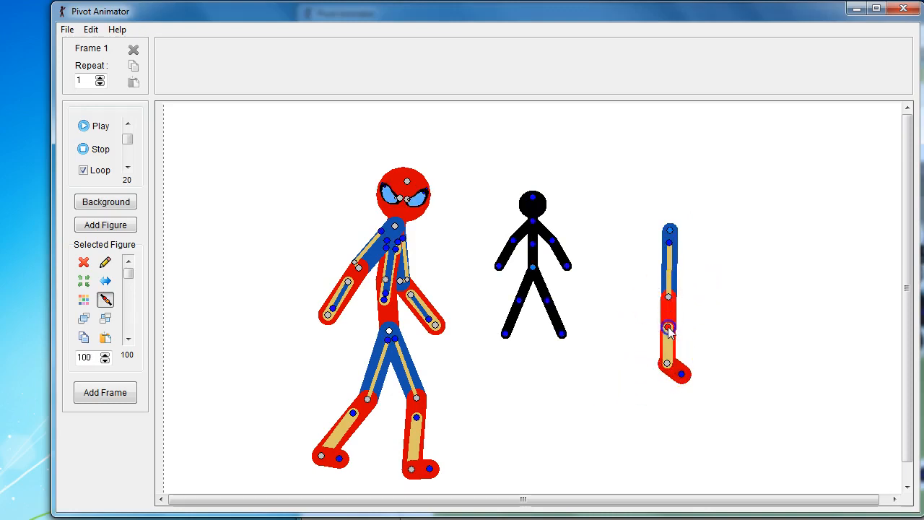
left_click_drag(671, 319, 669, 312)
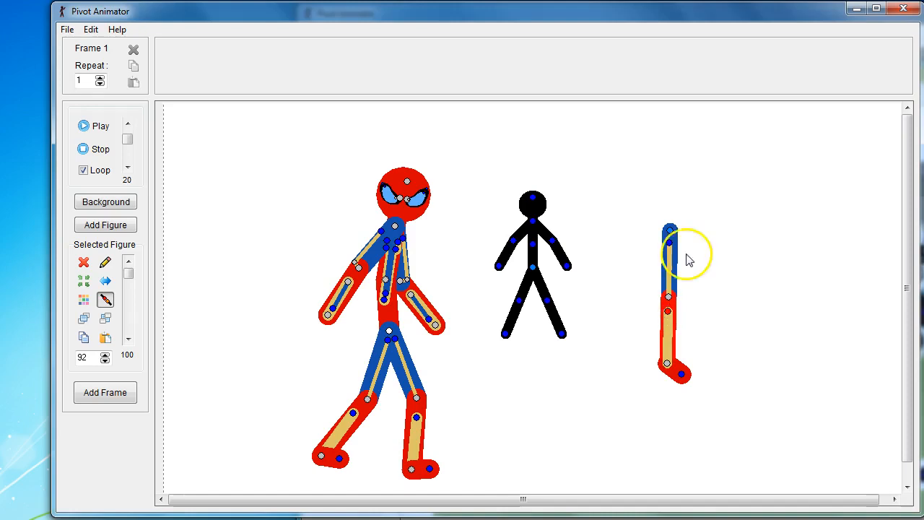
Step: Pose the finished leg slanting down to the right and move it farther right of the stick figure
left_click_drag(672, 233, 661, 259)
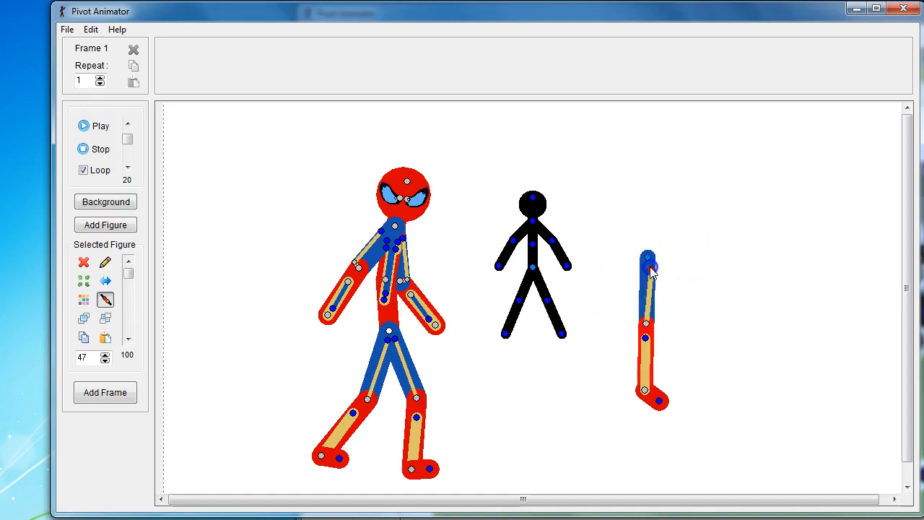
left_click_drag(647, 257, 653, 235)
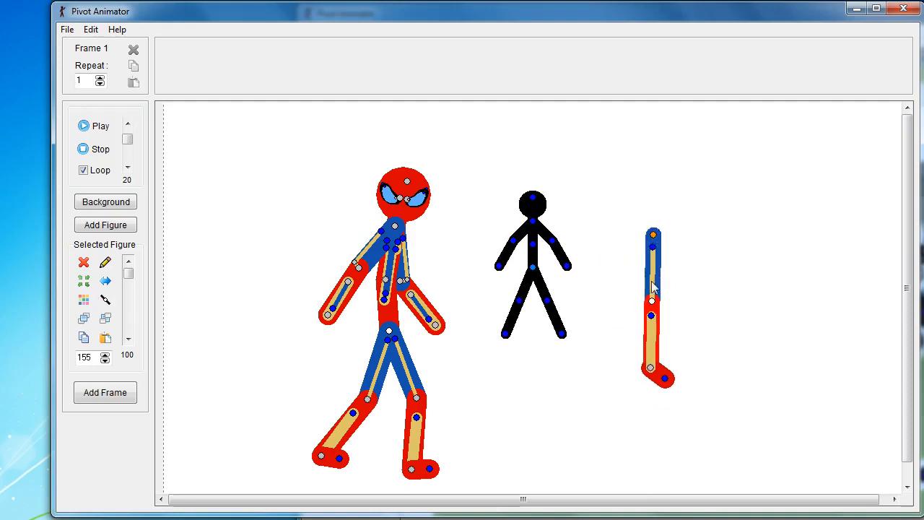
left_click_drag(652, 305, 672, 299)
left_click(655, 234)
left_click_drag(685, 233, 724, 230)
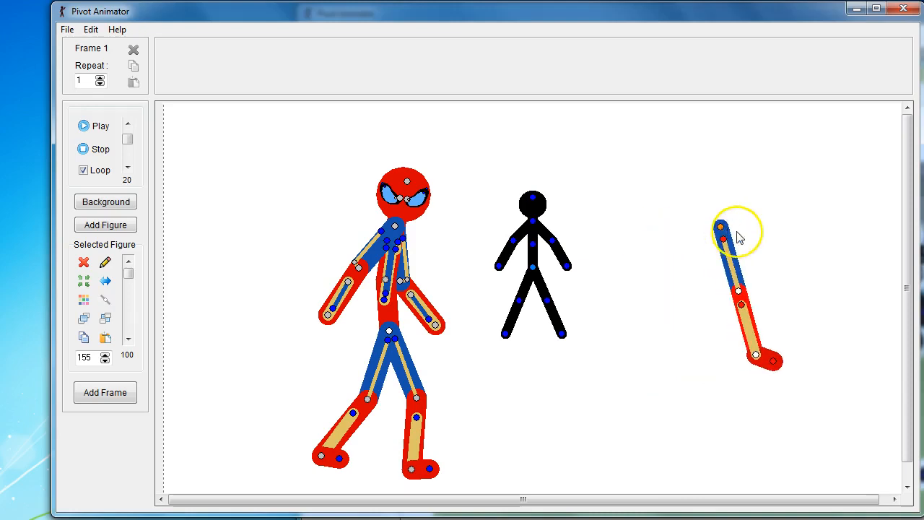
Step: Duplicate the finished leg, flip the copy horizontally, and place it between the stick figure and the original leg
key("ctrl+v")
left_click_drag(738, 243, 680, 229)
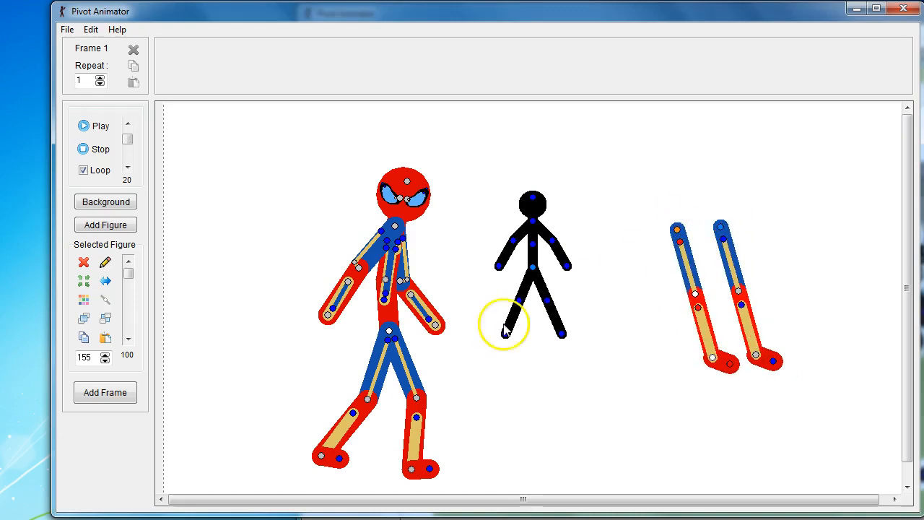
left_click(107, 283)
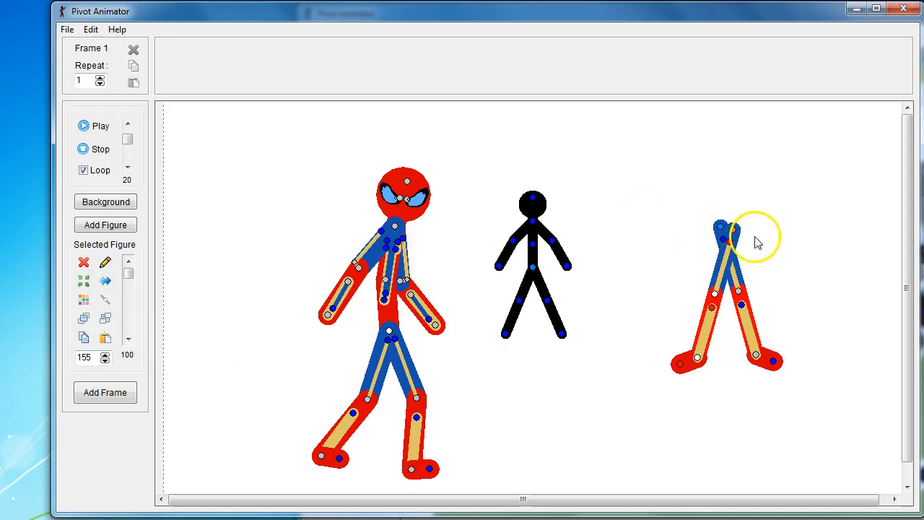
left_click_drag(733, 230, 672, 248)
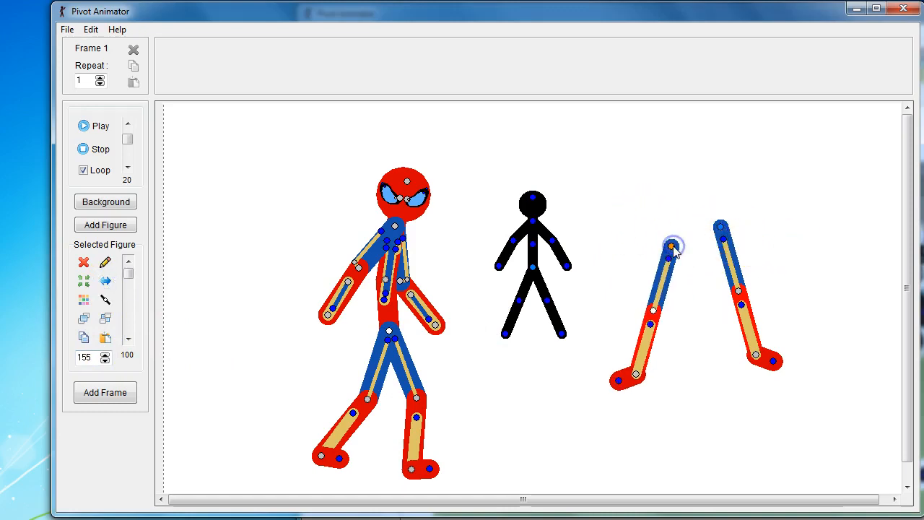
Step: Join the mirrored leg to the original leg's hip and move the pair slightly down and to the right
key("ctrl+j")
left_click(720, 227)
left_click_drag(721, 227, 736, 258)
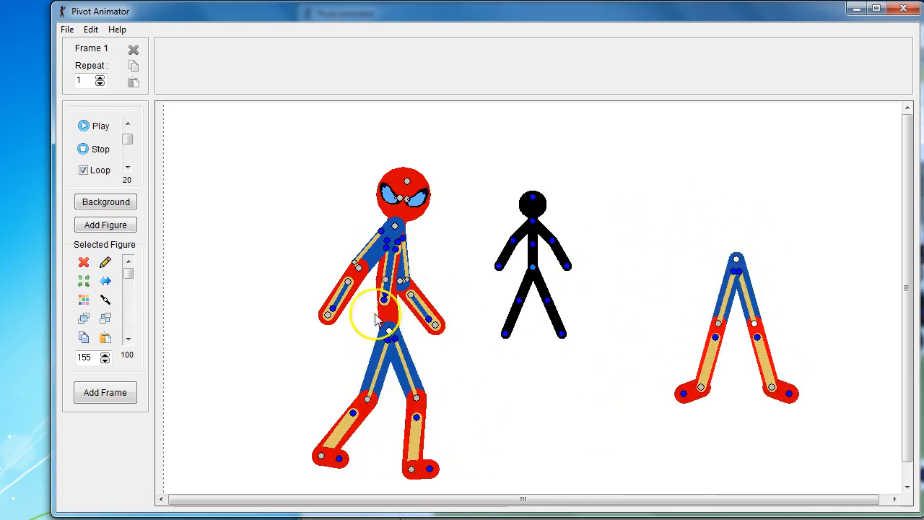
left_click(406, 181)
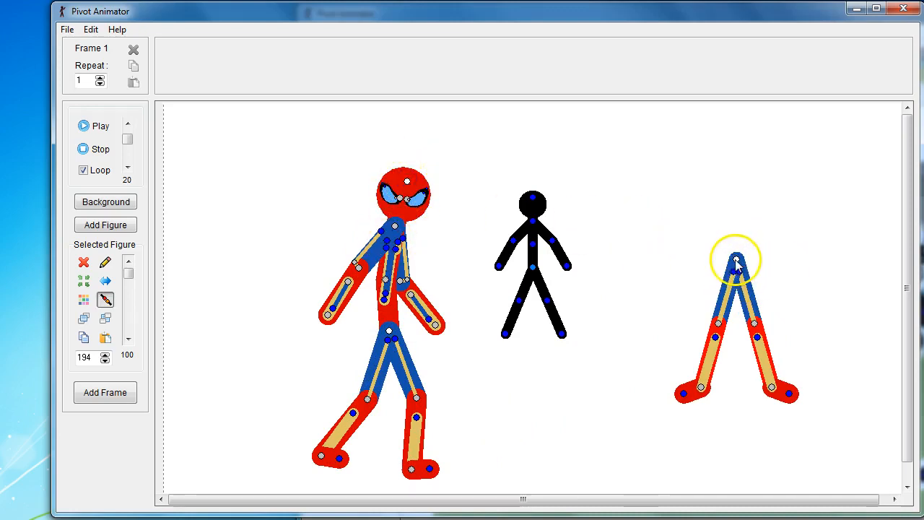
left_click(533, 269)
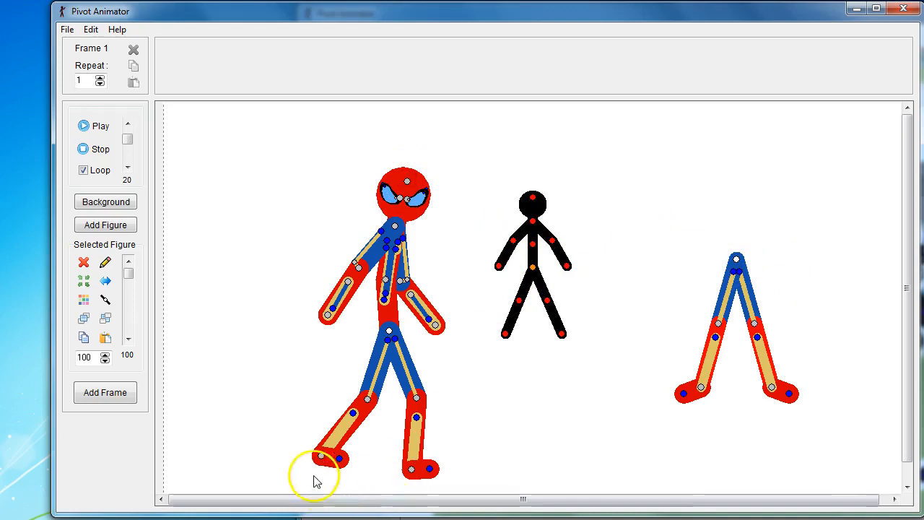
Step: Open the black stick figure in the Stick Figure Builder and delete all of its arm and leg segments
left_click(105, 264)
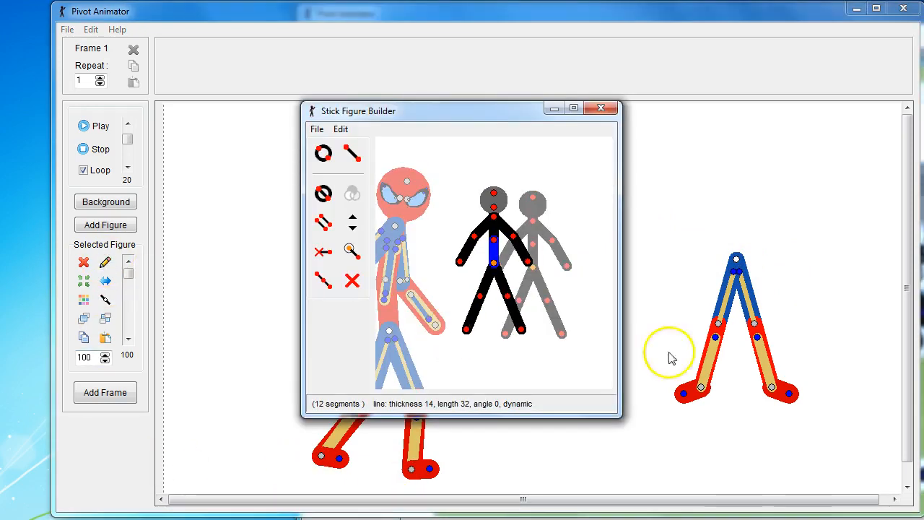
left_click(466, 330)
key("Delete")
key("Delete")
key("Delete")
key("Delete")
key("Delete")
key("Delete")
key("Delete")
key("Delete")
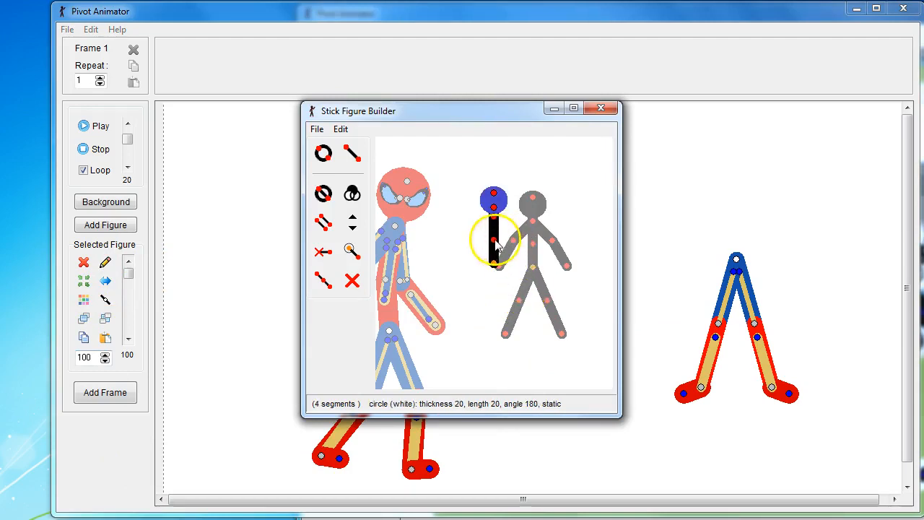
Step: Delete further segments until only one body line and the head circle remain, and shift this piece slightly to the right
left_click(494, 242)
key("Delete")
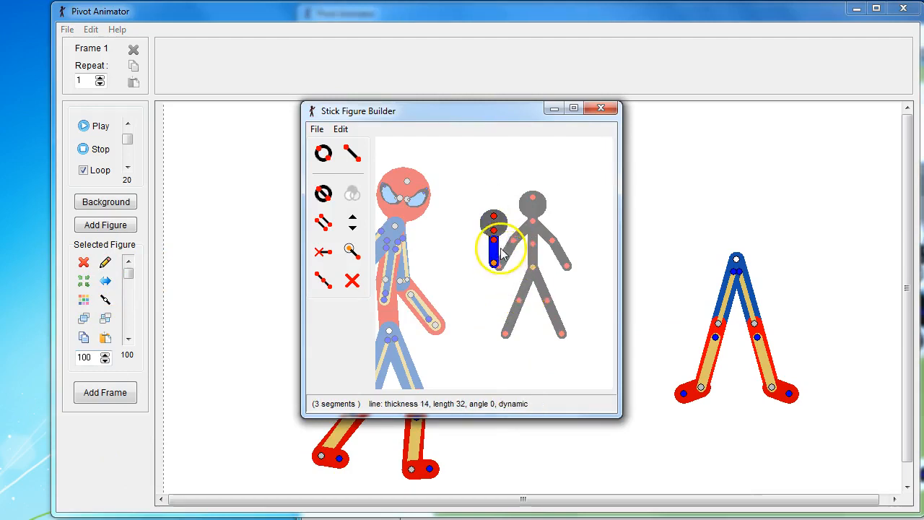
key("Delete")
left_click_drag(494, 263, 557, 250)
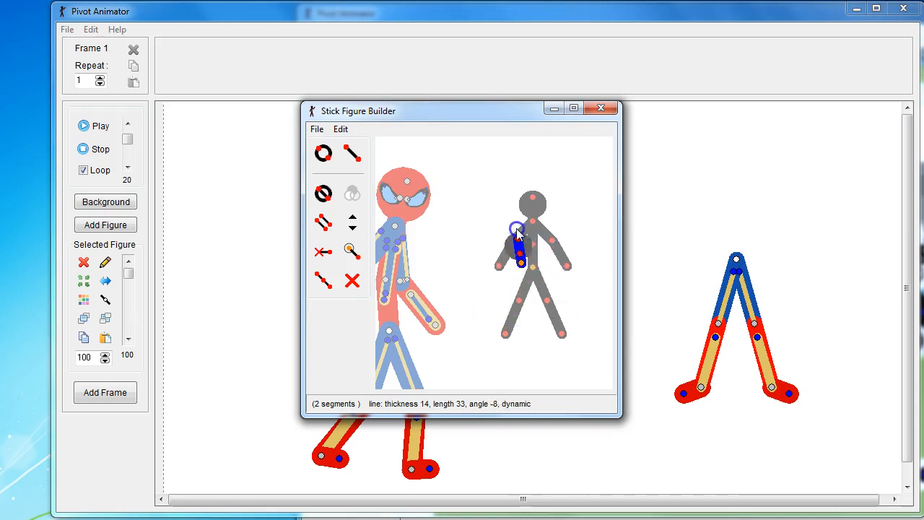
left_click_drag(521, 220, 524, 258)
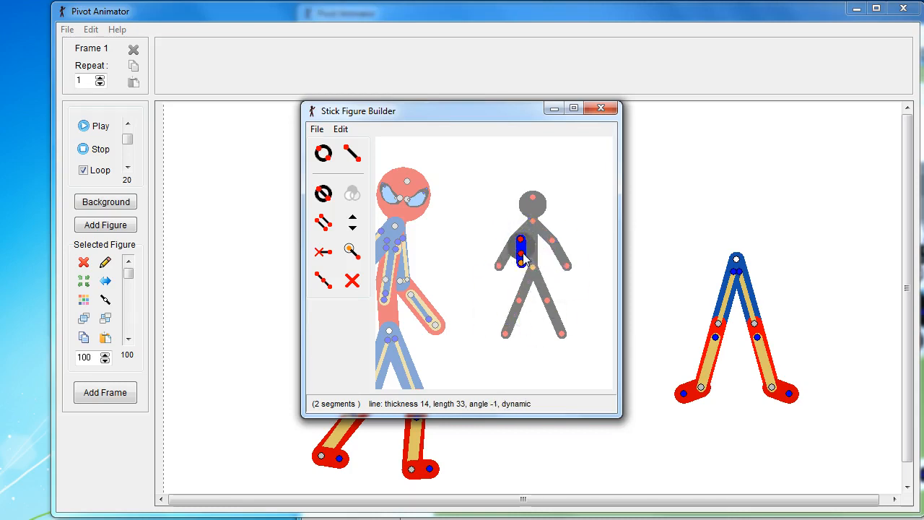
Step: Try to reduce the piece to the head circle alone and move the circle onto the background figure's torso
key("Delete")
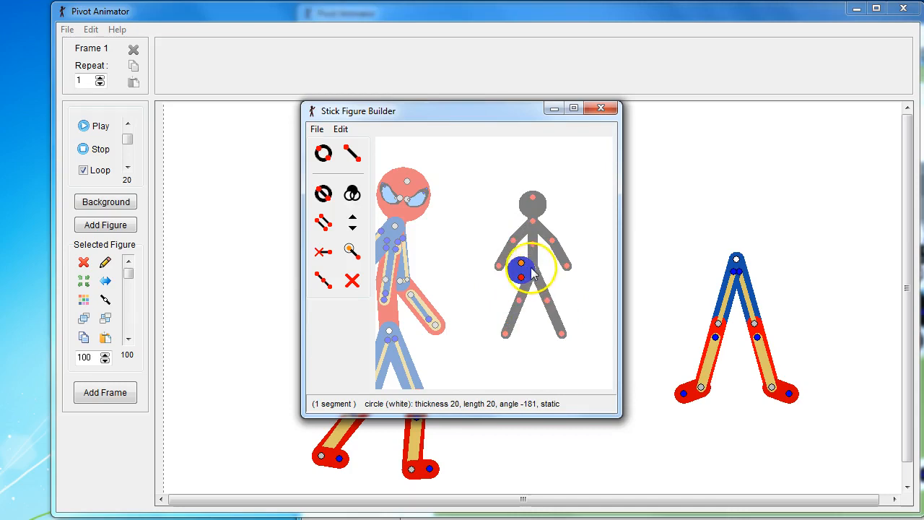
left_click_drag(522, 264, 537, 284)
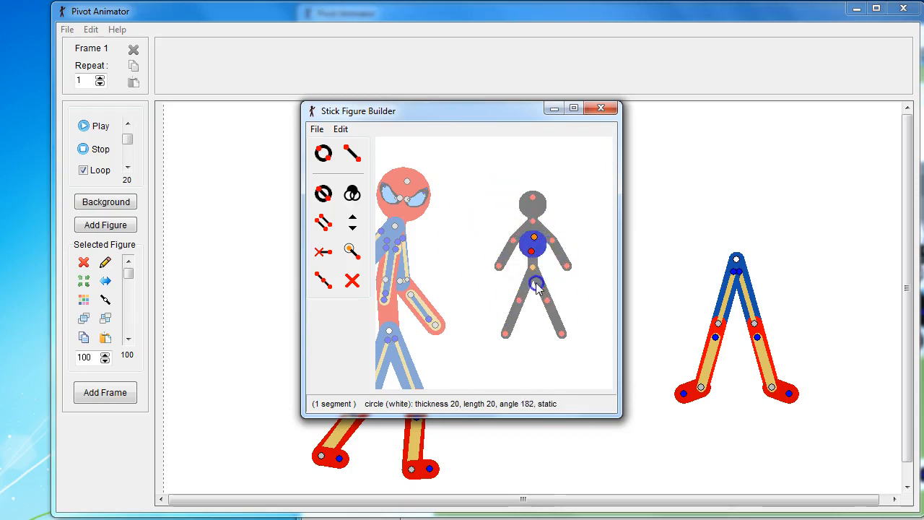
key("ctrl+z")
key("ctrl+z")
Step: Try to add the line-and-circle piece to the animation under the name head
left_click(522, 235)
left_click(324, 193)
left_click(320, 131)
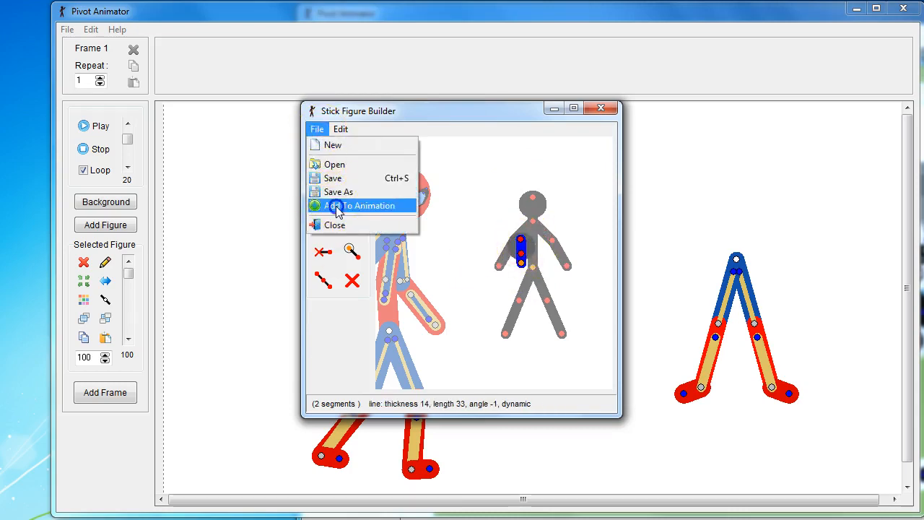
left_click(338, 206)
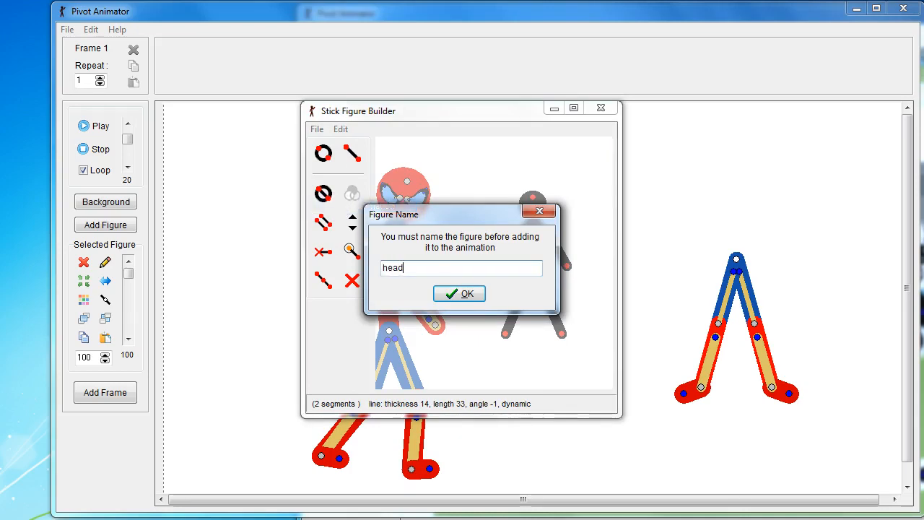
key("Return")
left_click(480, 280)
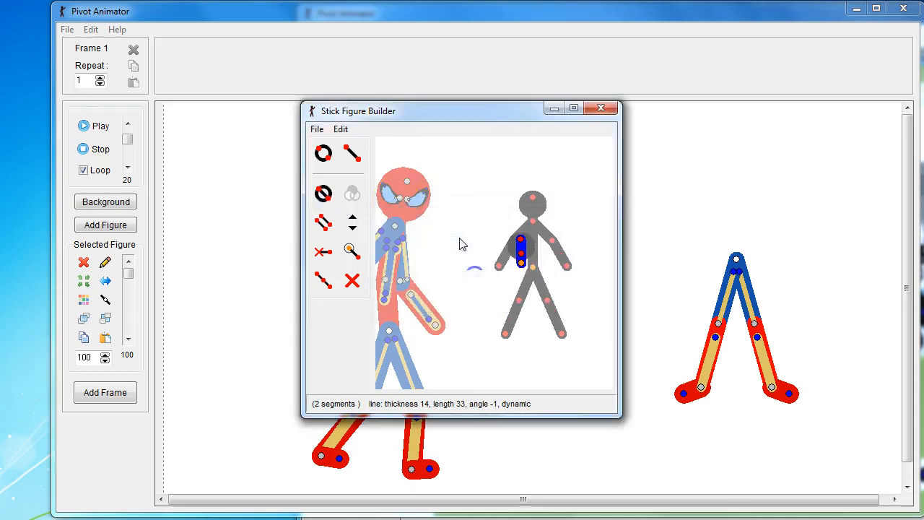
Step: Add the piece to the animation as head 2 and place it at scale 176 above and right of the stick figure
left_click(317, 129)
left_click(360, 208)
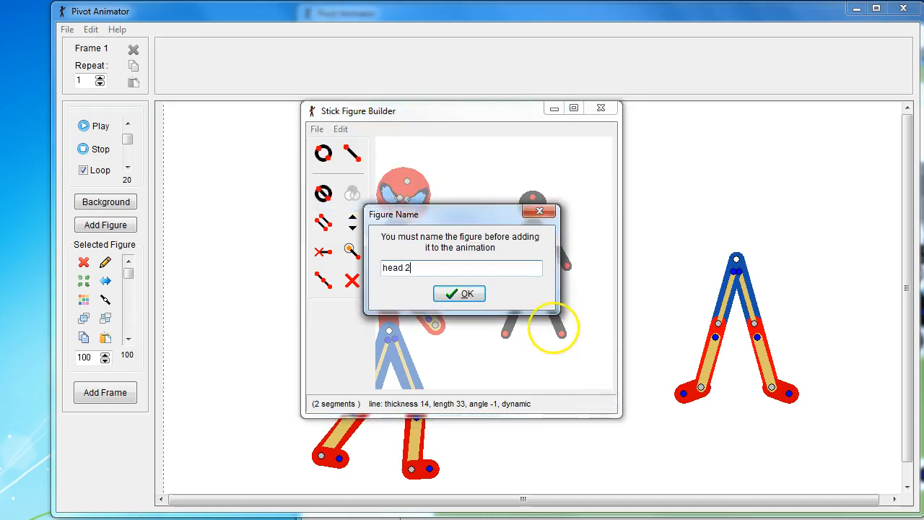
key("Return")
left_click_drag(548, 297, 648, 141)
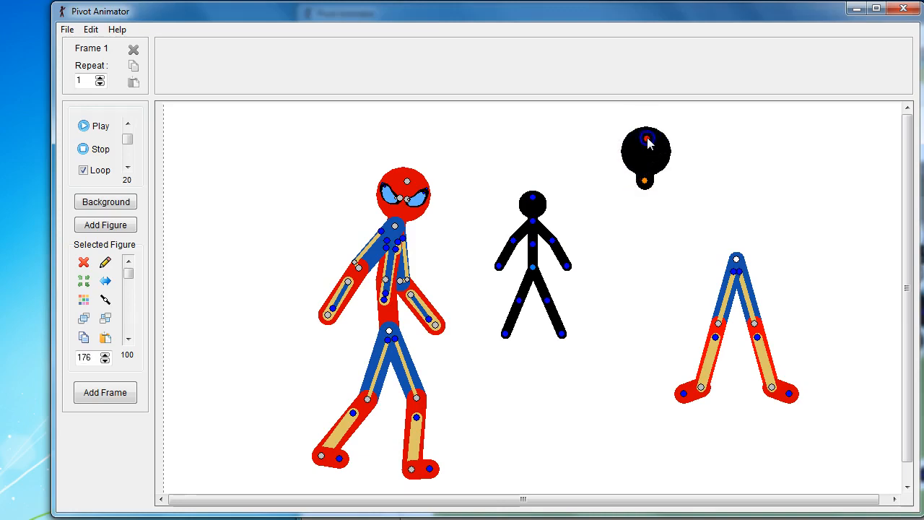
Step: Colour the new head with the bright red basic colour
key("ctrl+l")
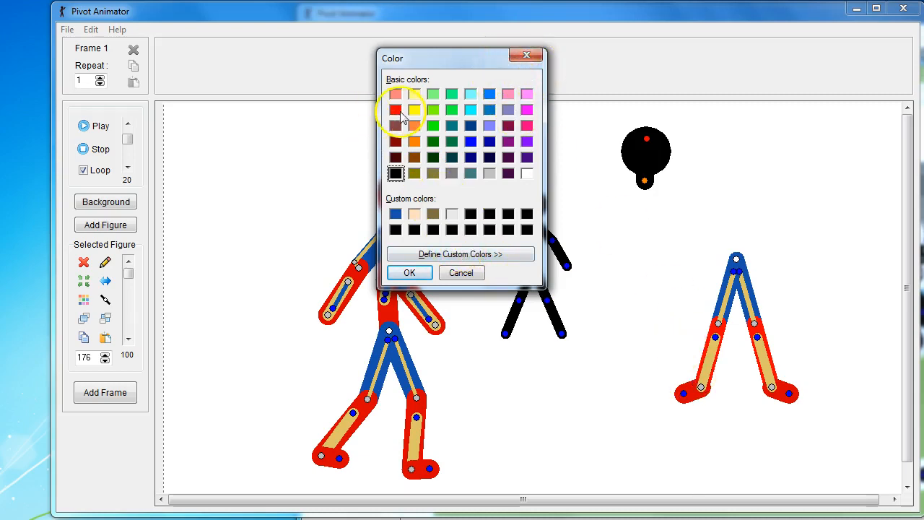
left_click(413, 272)
key("ctrl+l")
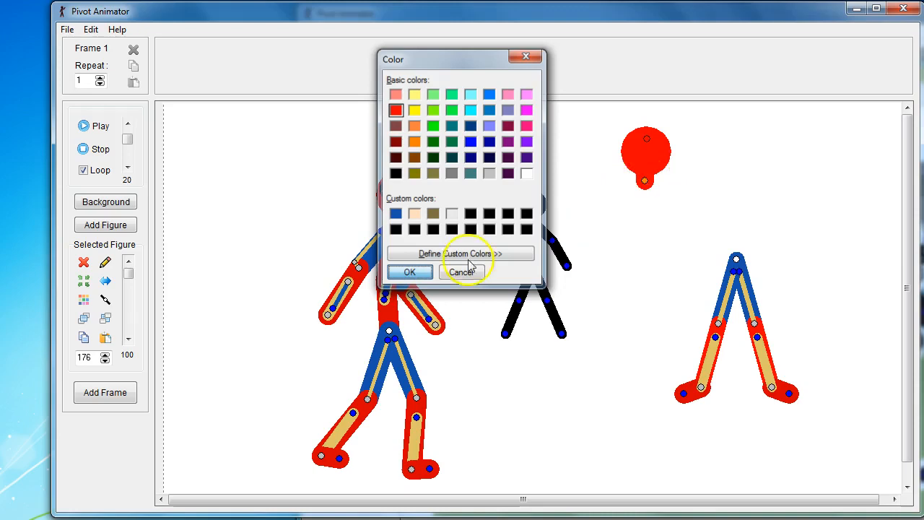
left_click(410, 272)
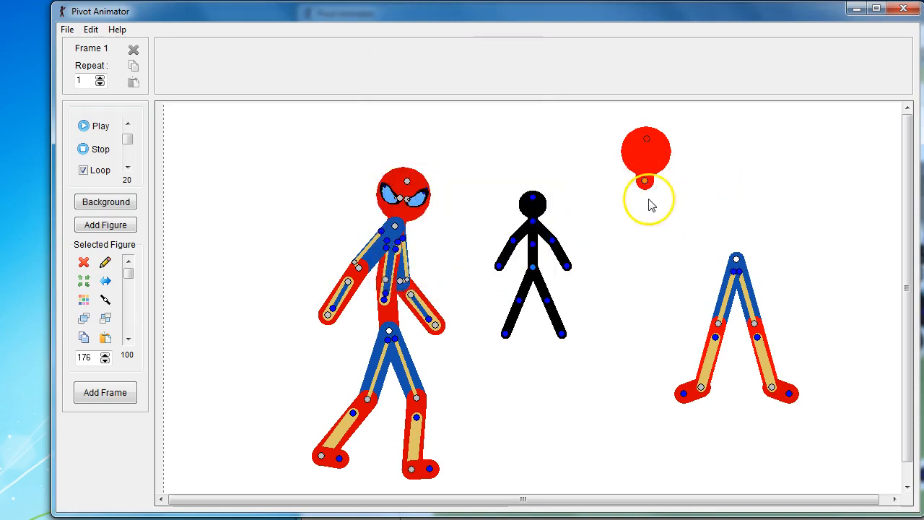
Step: Move the new head slightly to the right and darken its red by lowering the luminosity
left_click_drag(646, 183, 676, 191)
key("ctrl+l")
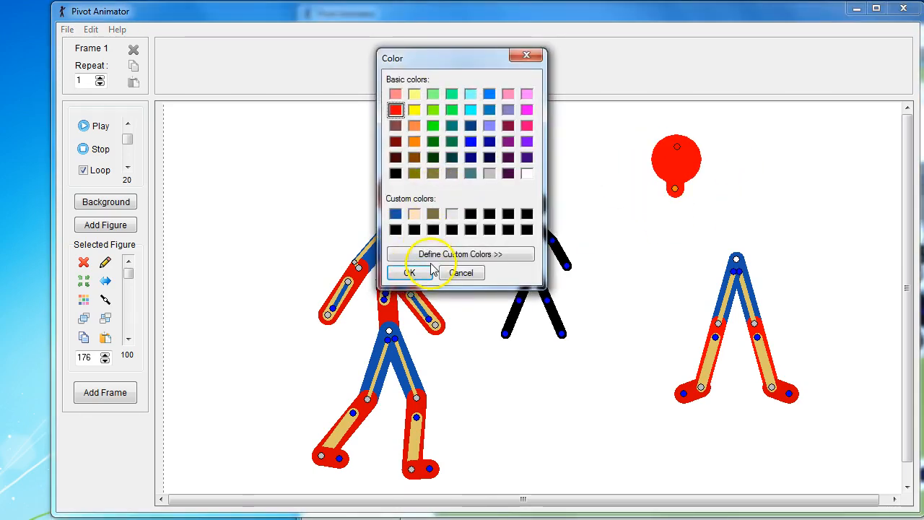
left_click(424, 254)
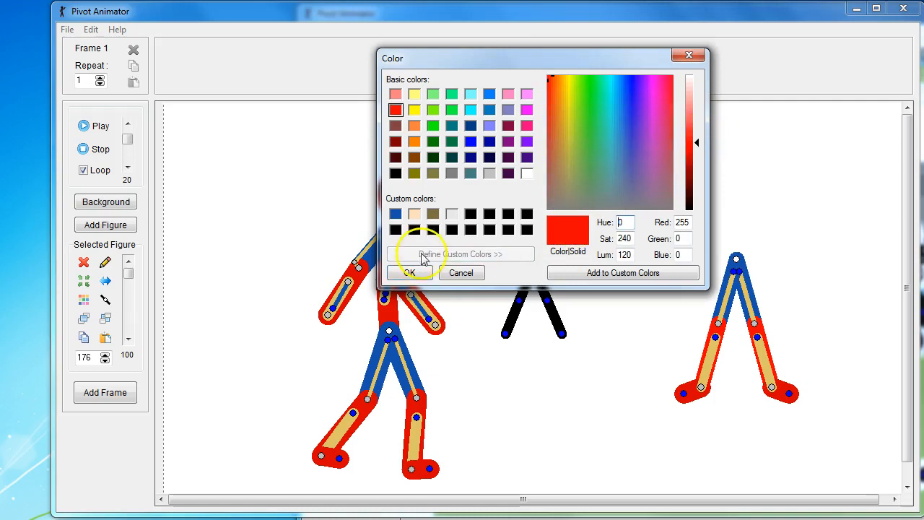
left_click_drag(697, 142, 696, 156)
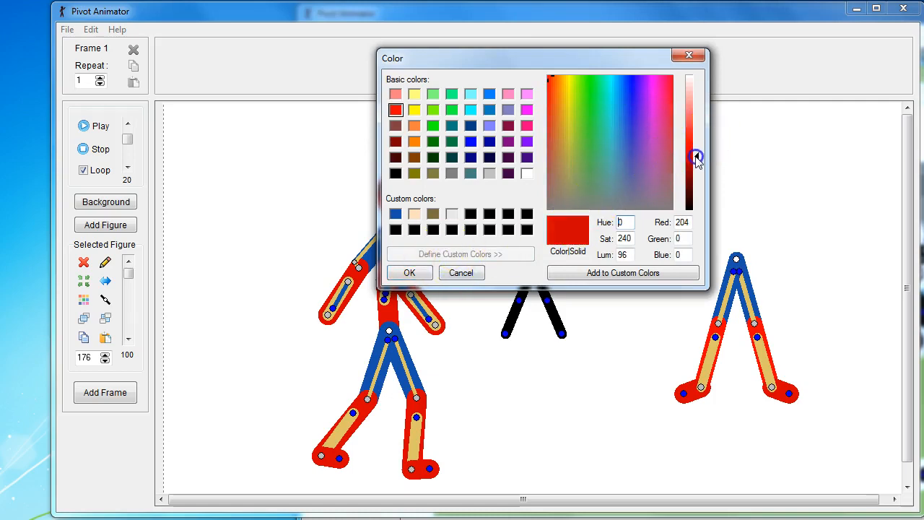
left_click(409, 272)
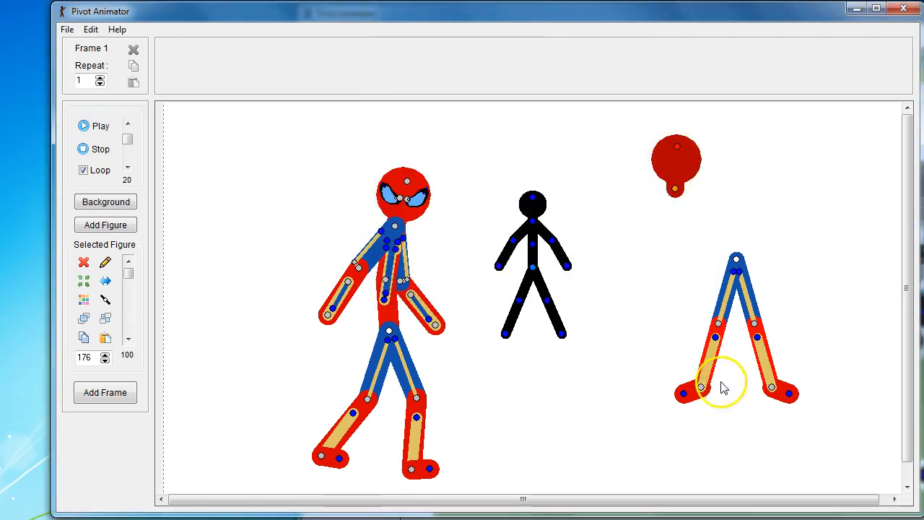
Step: Save the left foot's red as a custom colour and apply it to the new head
left_click(683, 398)
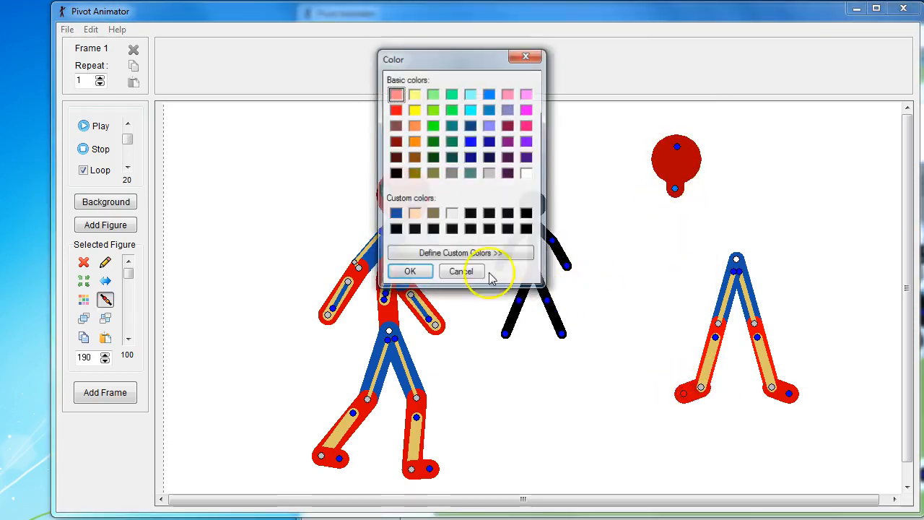
left_click(408, 257)
left_click(598, 273)
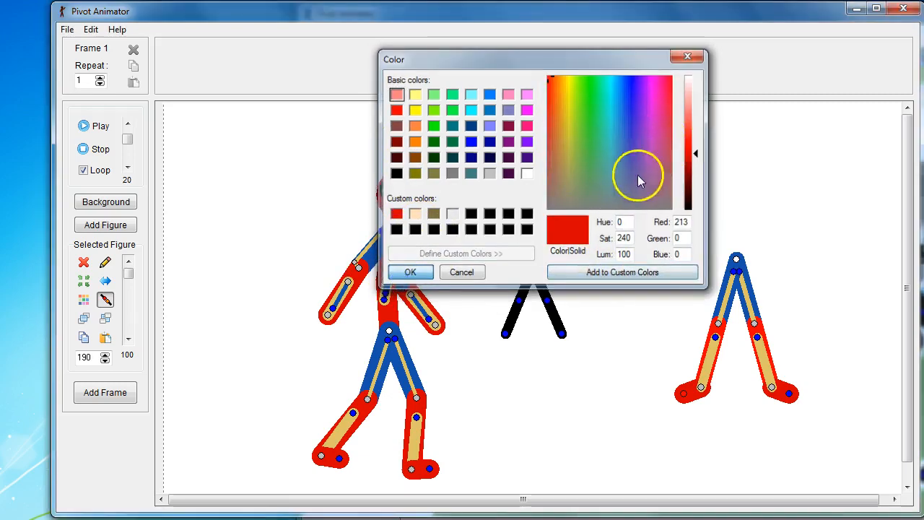
left_click(409, 272)
left_click(675, 186)
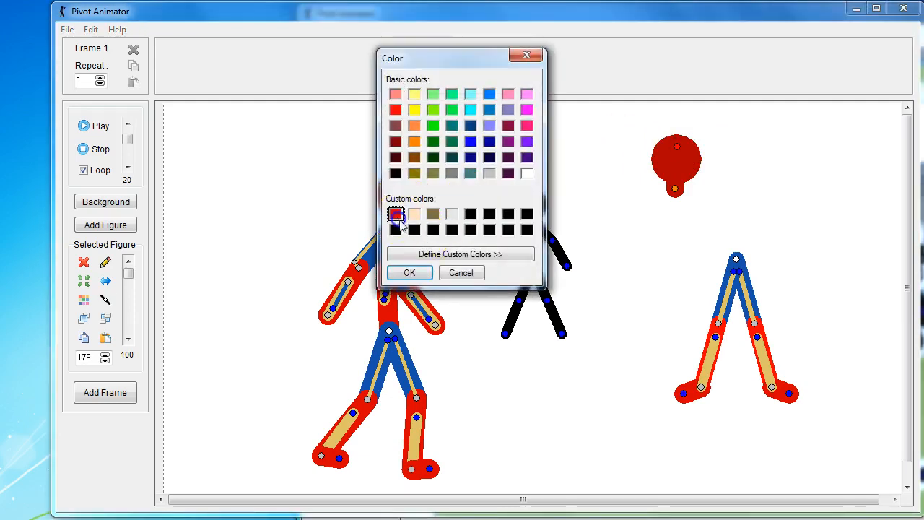
left_click(409, 273)
Step: Nudge the new red head up and left, and shift the finished Spider-Man figure slightly up and left
mouse_move(676, 189)
left_mouse_down()
mouse_move(681, 178)
mouse_move(671, 174)
left_mouse_up()
left_click_drag(671, 132, 669, 130)
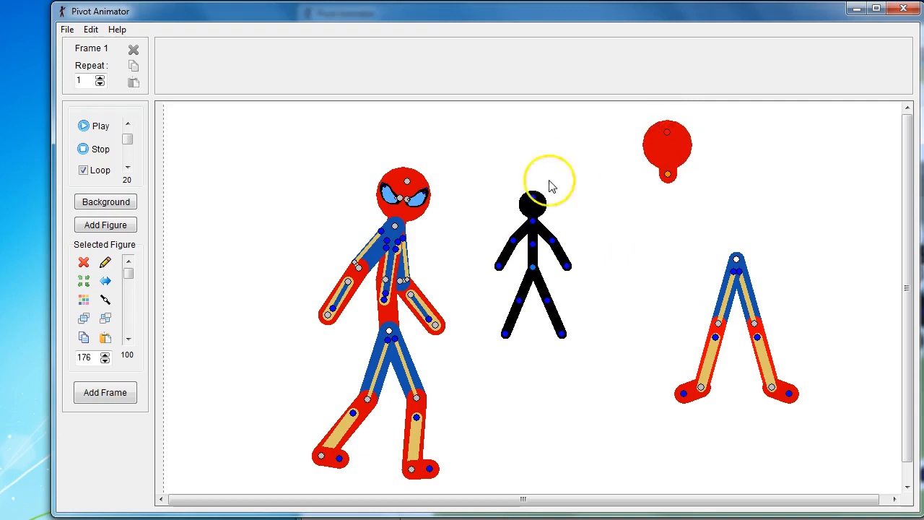
left_click_drag(389, 333, 384, 318)
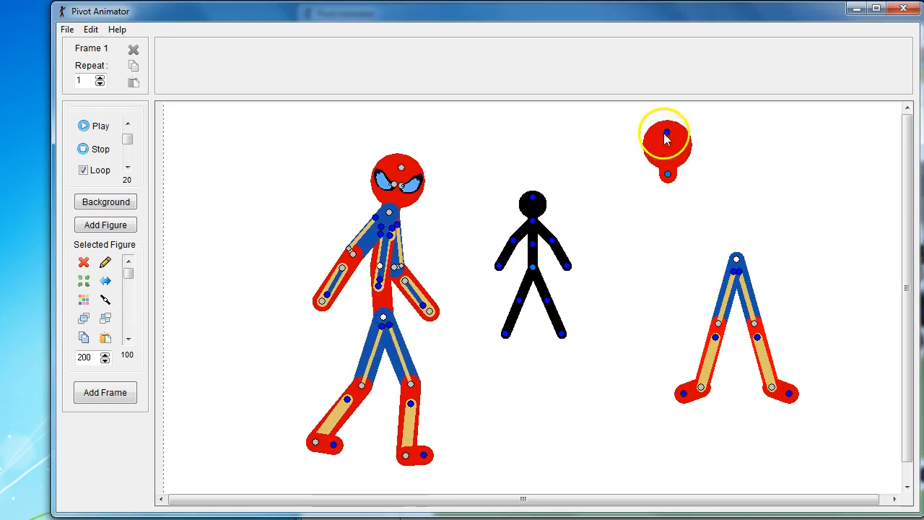
Step: Line up the new head above the mirrored legs, moving the legs down and left and scaling the head to 144
left_click_drag(669, 175, 720, 169)
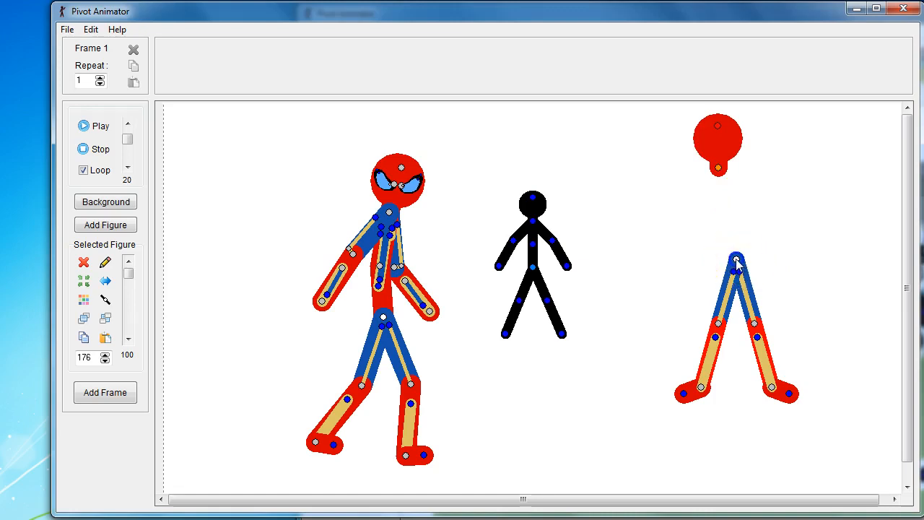
left_click_drag(737, 260, 700, 294)
left_click(718, 137)
left_click_drag(717, 126, 701, 144)
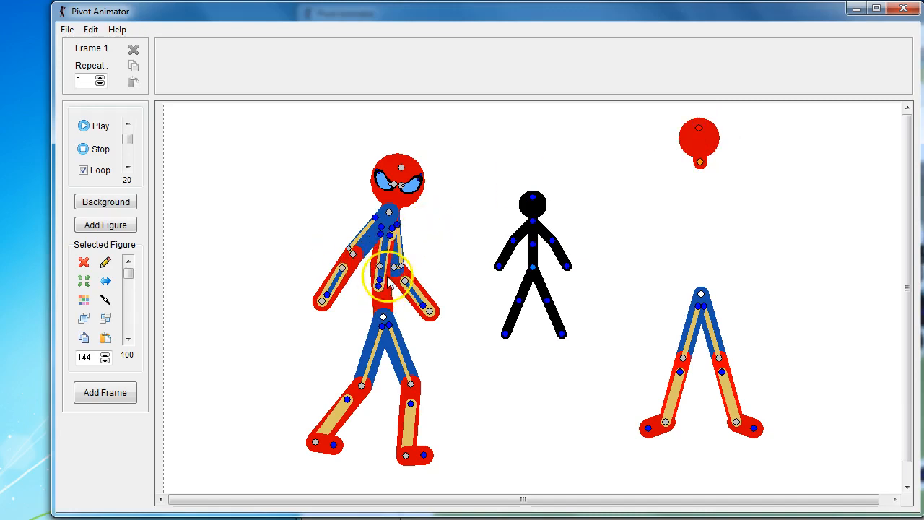
Step: Repose the finished Spider-Man's upper body and arms to face forward, and nudge the new head slightly left
left_click_drag(388, 268, 380, 266)
left_click_drag(388, 218, 381, 205)
left_click_drag(700, 162, 696, 162)
mouse_move(350, 269)
left_mouse_down()
mouse_move(340, 247)
mouse_move(354, 261)
left_mouse_up()
left_click_drag(368, 220, 374, 225)
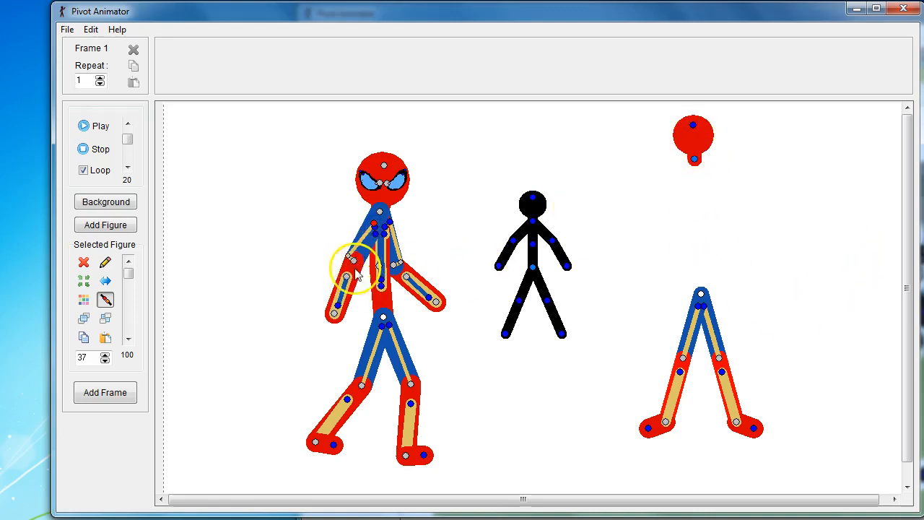
Step: Duplicate the left leg's red shin segment, shorten the copy, and place it upright to the left of the mirrored legs
left_click(666, 423)
left_click_drag(666, 425, 685, 177)
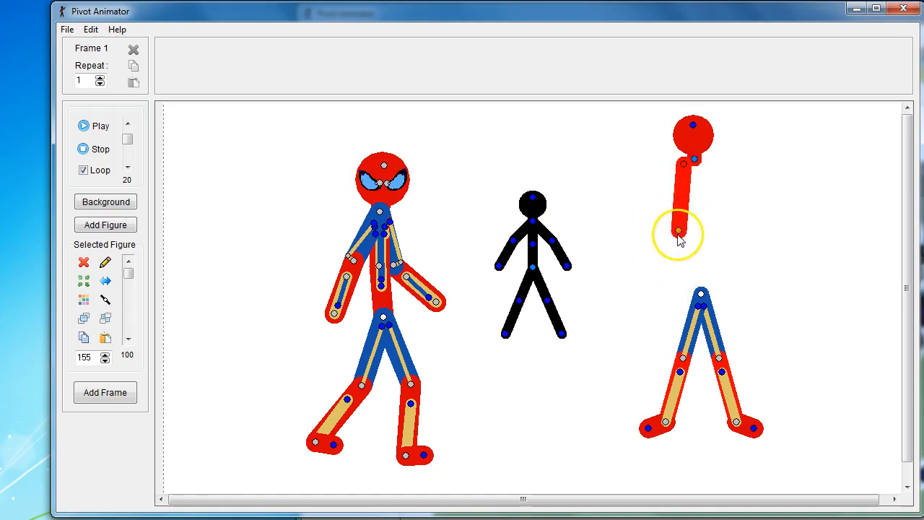
left_click_drag(679, 231, 650, 304)
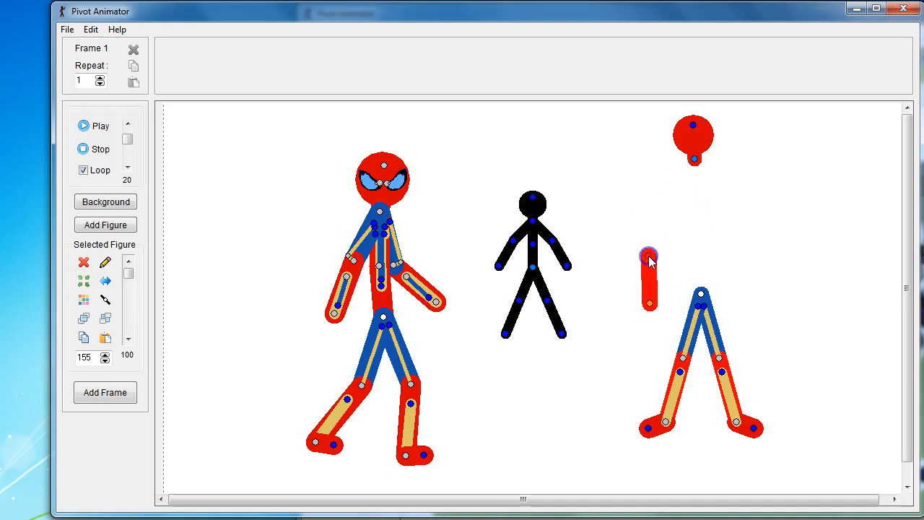
Step: Paste a second copy of the short red segment and join it to the top of the first one
key("ctrl+v")
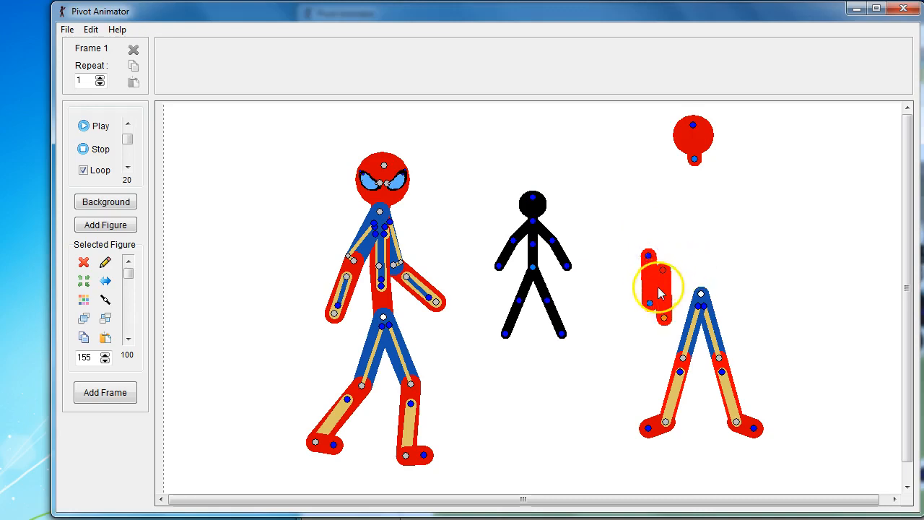
left_click_drag(664, 318, 638, 198)
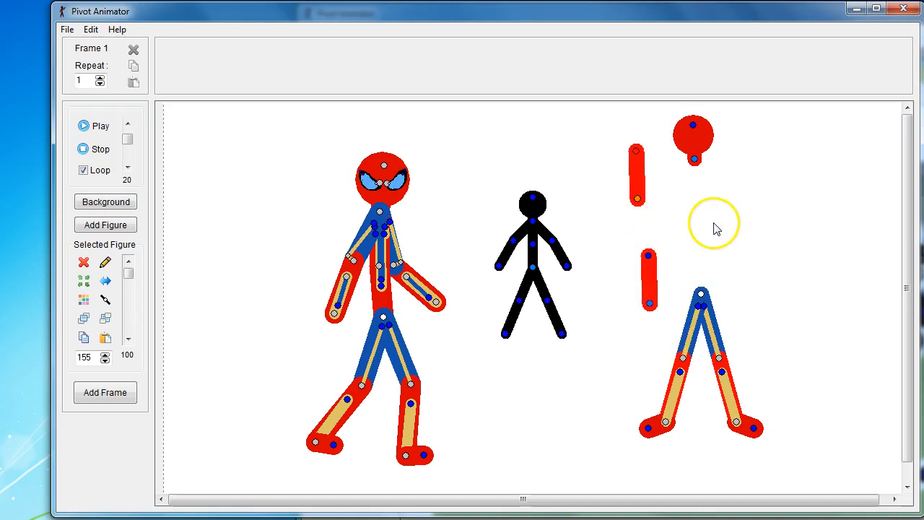
key("ctrl+j")
left_click(649, 256)
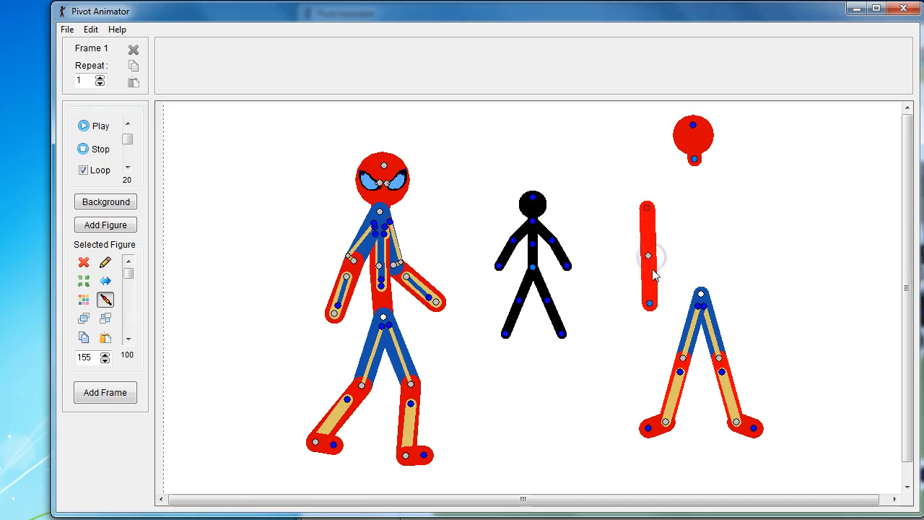
Step: Bend the black stick figure's torso to the left, and shift the joined red torso slightly up and left
left_click_drag(533, 244, 545, 188)
left_click_drag(535, 244, 515, 224)
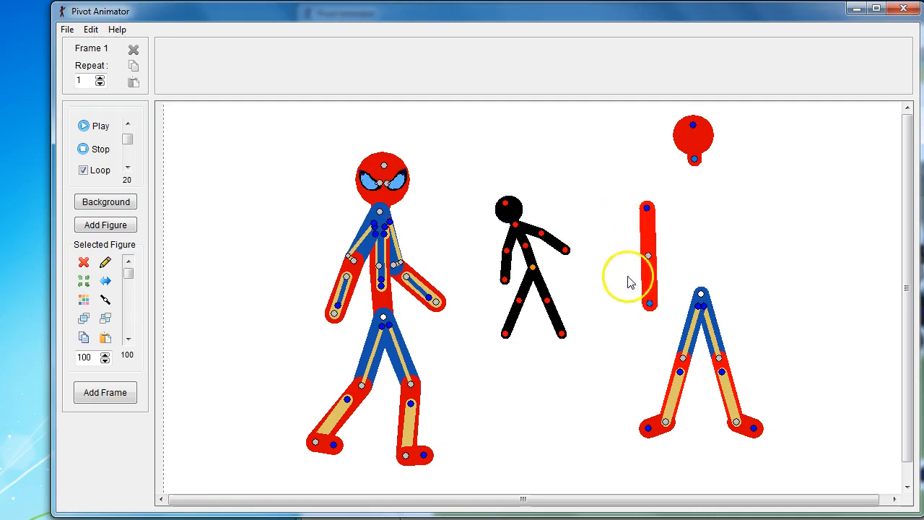
left_click_drag(647, 256, 642, 247)
left_click_drag(649, 303, 634, 271)
Step: Join the two-segment red torso to the hip of the mirrored legs and straighten it upright
left_click(702, 294)
key("j")
left_click(702, 295)
left_click_drag(684, 229, 701, 246)
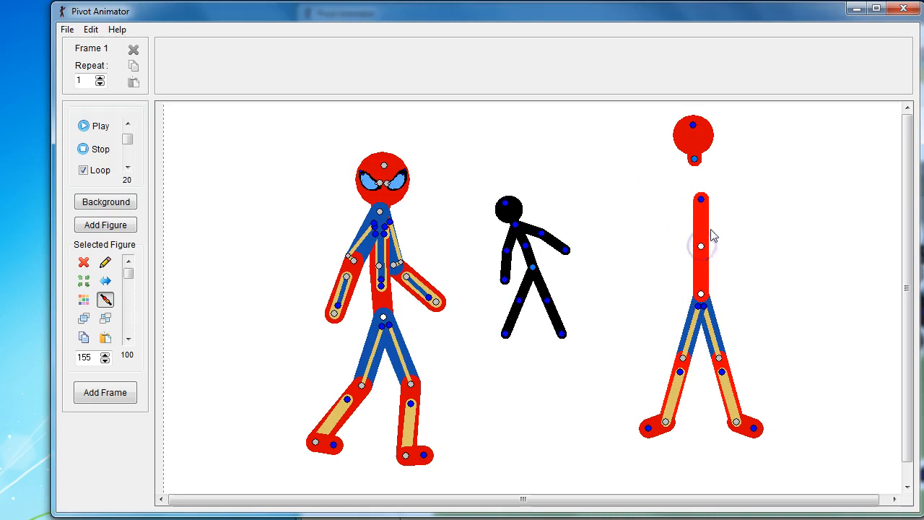
Step: Recolour the red torso segment with the saved custom red
key("c")
left_click(397, 213)
left_click(413, 272)
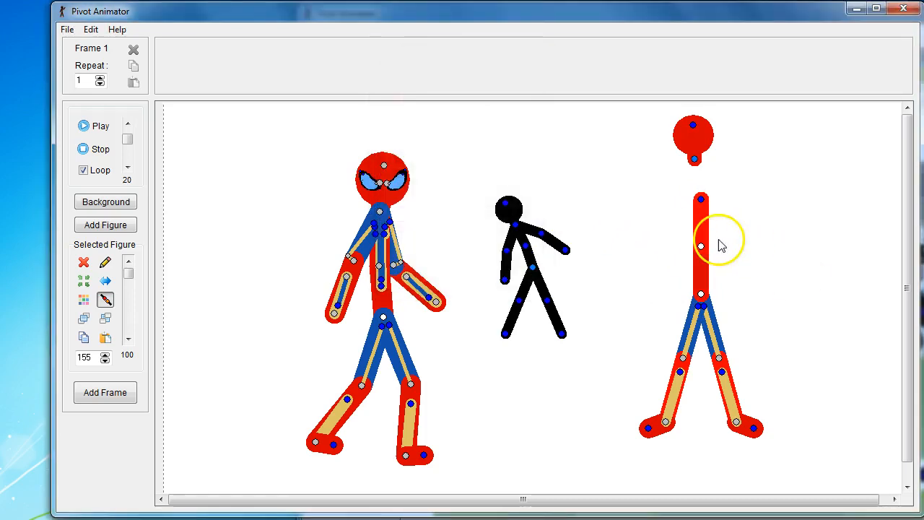
Step: Recolour the upper red torso segment with the saved custom red
left_click(677, 218)
left_click(396, 212)
left_click(409, 270)
Step: Enlarge the loose red head to scale 182 and join its neck to the top of the torso
left_click_drag(694, 159, 668, 190)
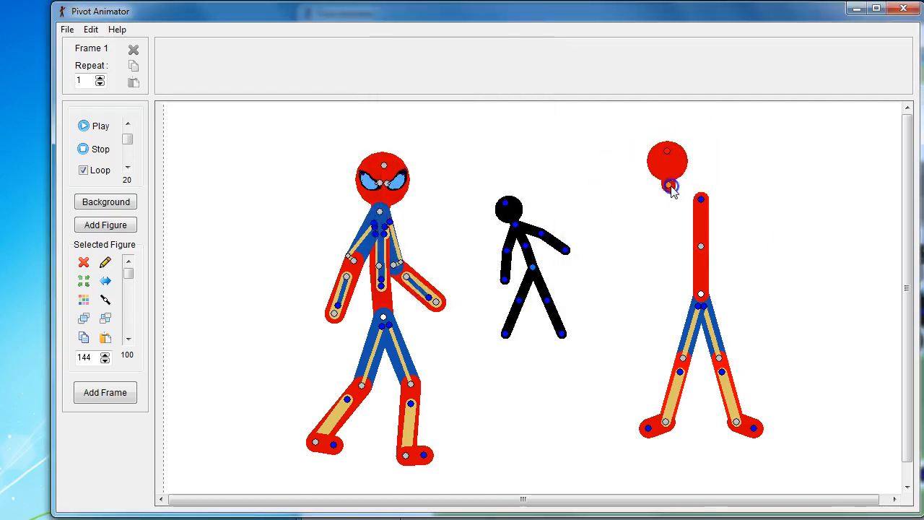
left_click_drag(666, 153, 668, 150)
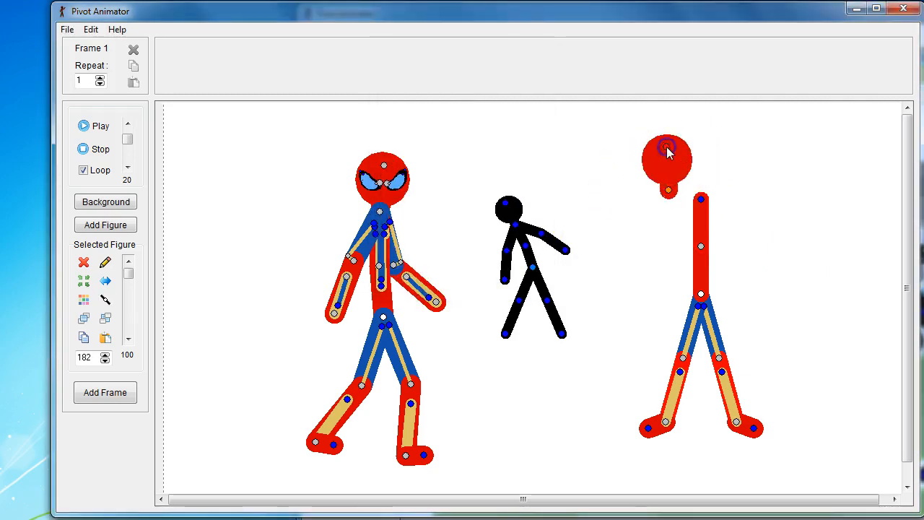
key("j")
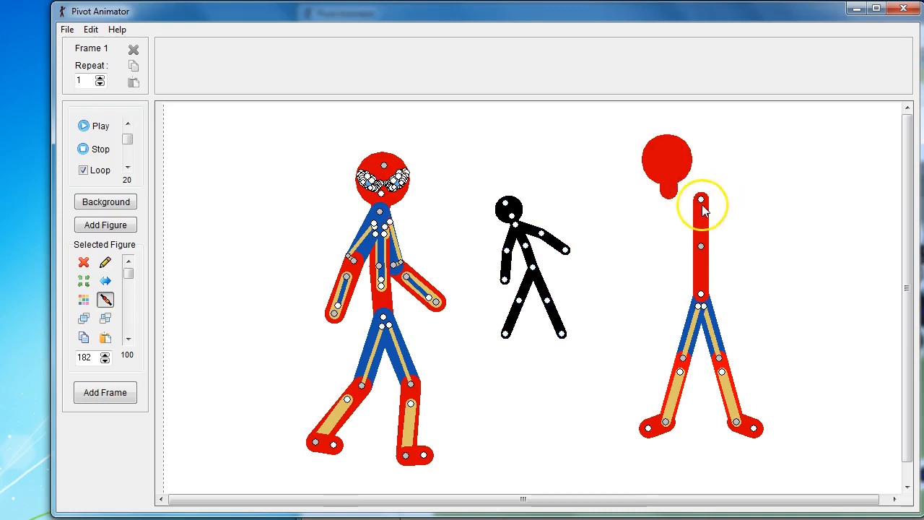
left_click(702, 199)
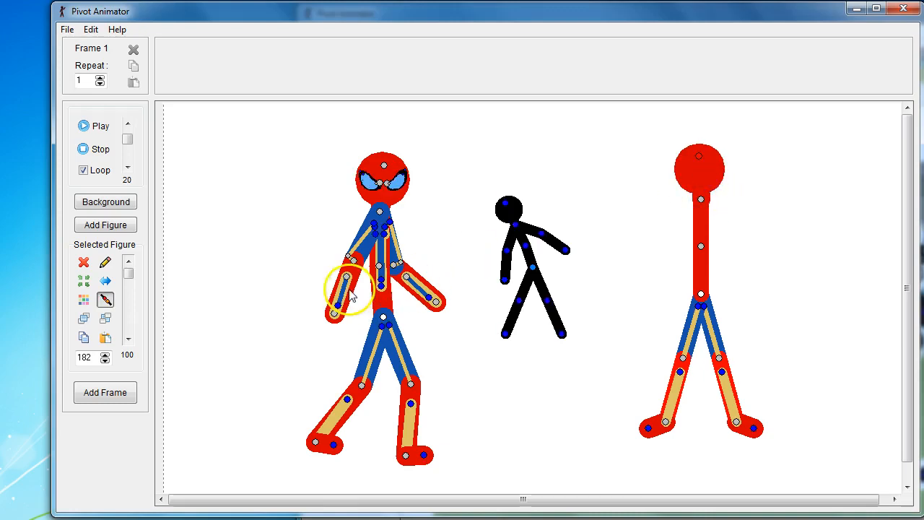
Step: Swing the finished Spider-Man's left-hand arm outward and realign the yellow strip along its upper arm
left_click_drag(342, 286, 332, 240)
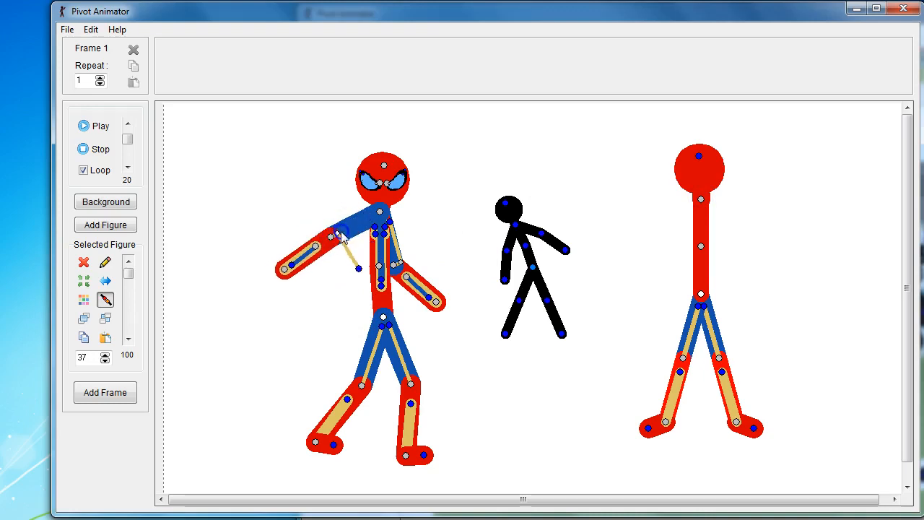
left_click_drag(359, 269, 330, 245)
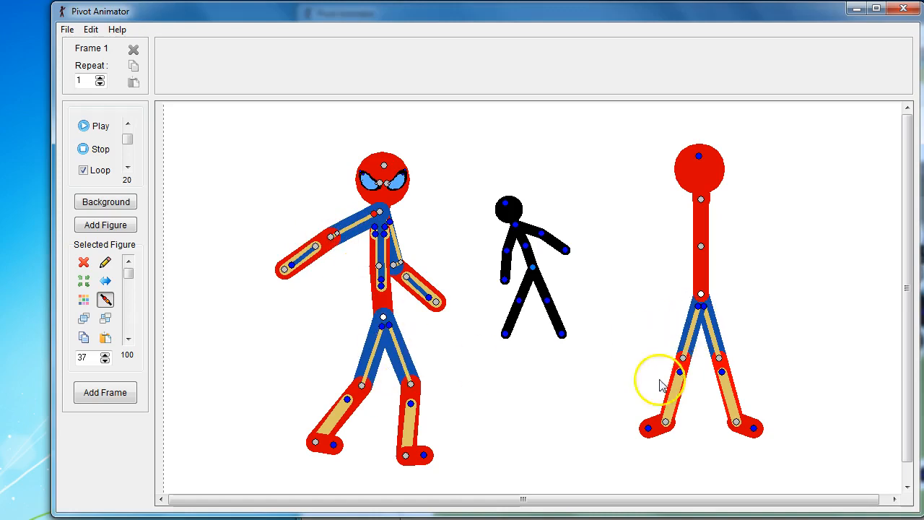
Step: Copy the new figure's left-hand leg, place the copy beside the torso, and delete its foot to make an arm
left_click(683, 359)
left_click(684, 360)
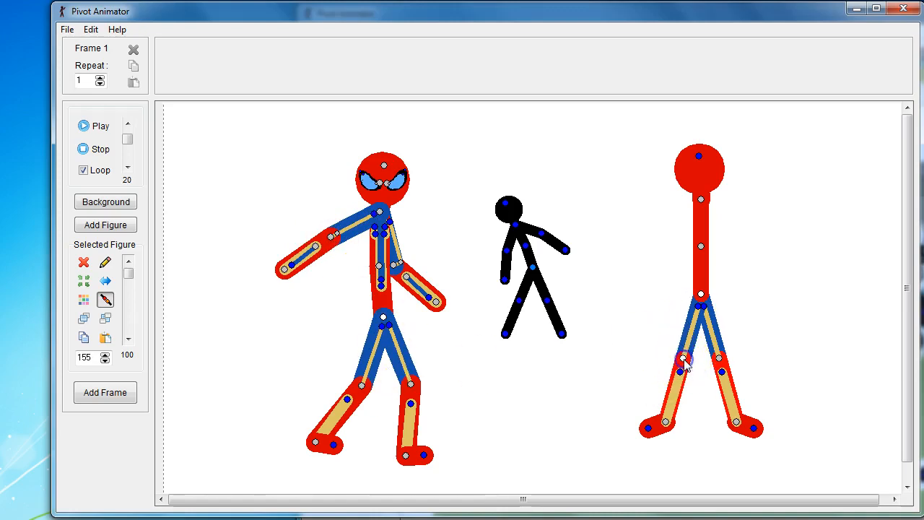
left_click_drag(685, 365, 665, 238)
left_click(608, 366)
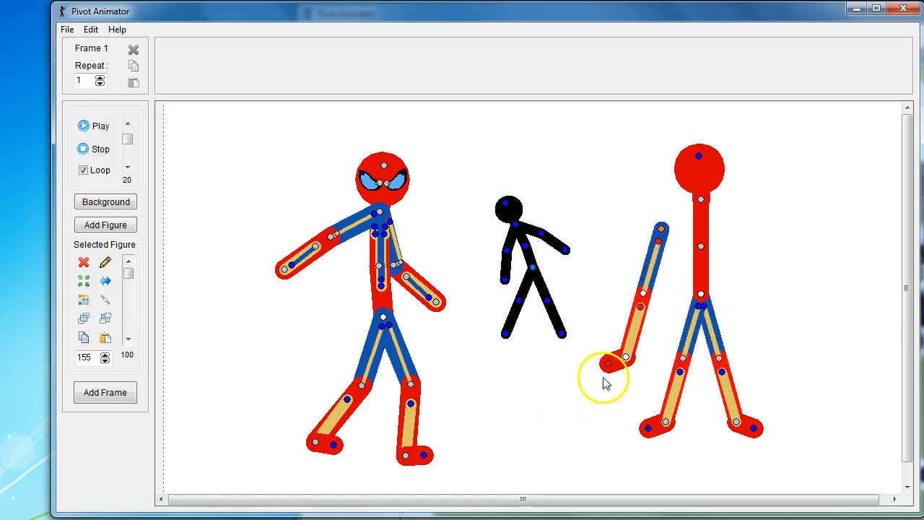
key("Delete")
left_click(625, 359)
left_click(663, 230)
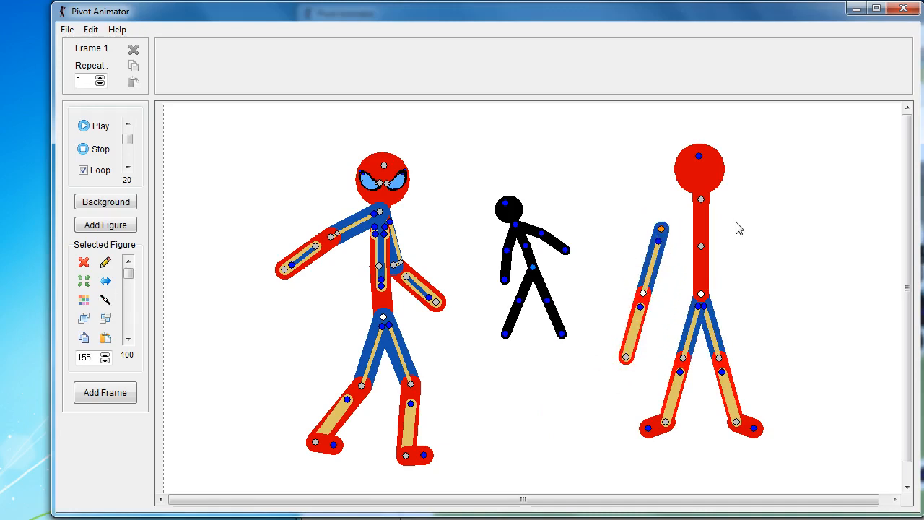
Step: Join the footless limb to the top of the torso, shorten it to arm length, and bend it outward
key("j")
left_click(702, 200)
left_click_drag(683, 263, 676, 229)
left_click(716, 190)
left_click(701, 200)
mouse_move(643, 262)
left_mouse_down()
mouse_move(629, 277)
mouse_move(652, 269)
left_mouse_up()
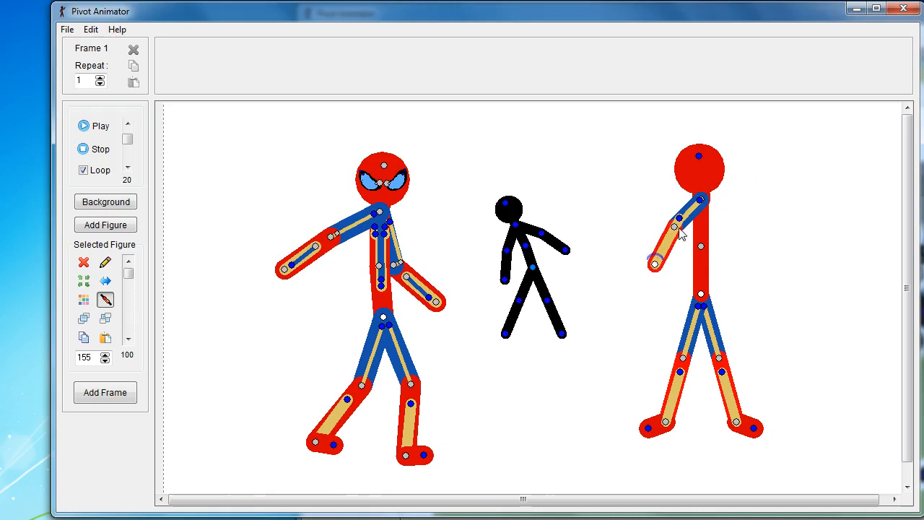
mouse_move(677, 231)
left_mouse_down()
mouse_move(659, 208)
mouse_move(668, 230)
left_mouse_up()
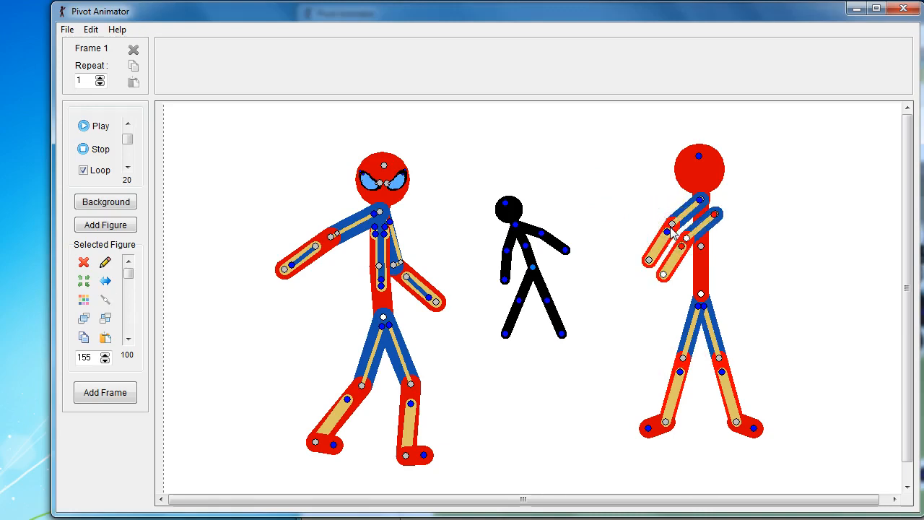
Step: Flip the pasted copy of the arm, move it to the torso's other side, and join it at the shoulder
left_click(105, 281)
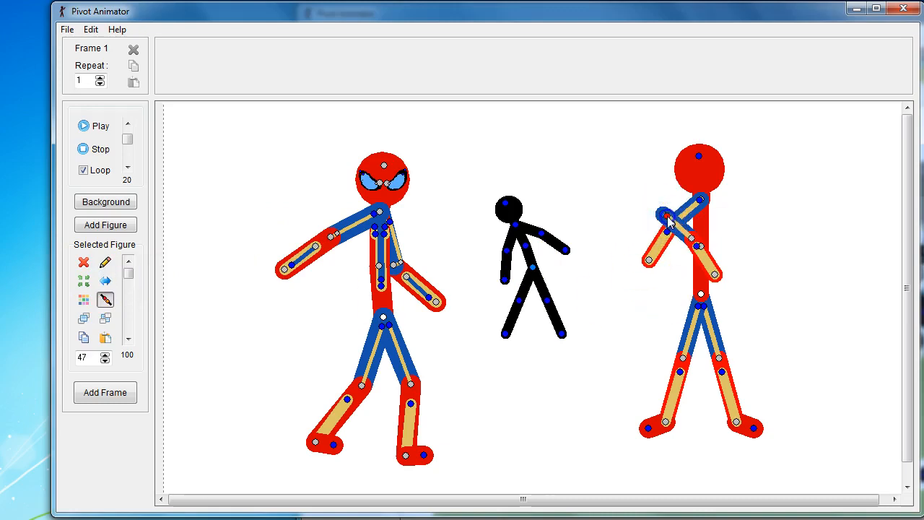
left_click_drag(666, 221, 727, 215)
key("ctrl+z")
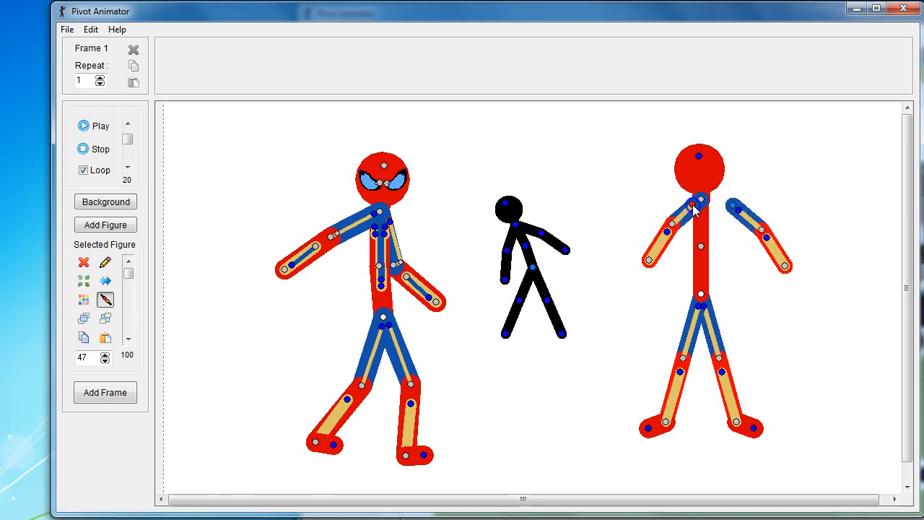
key("ctrl+j")
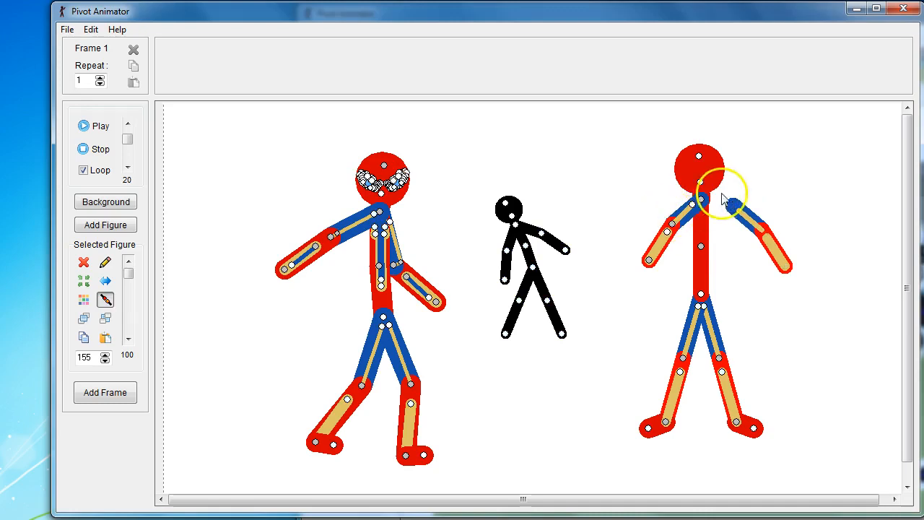
left_click(702, 204)
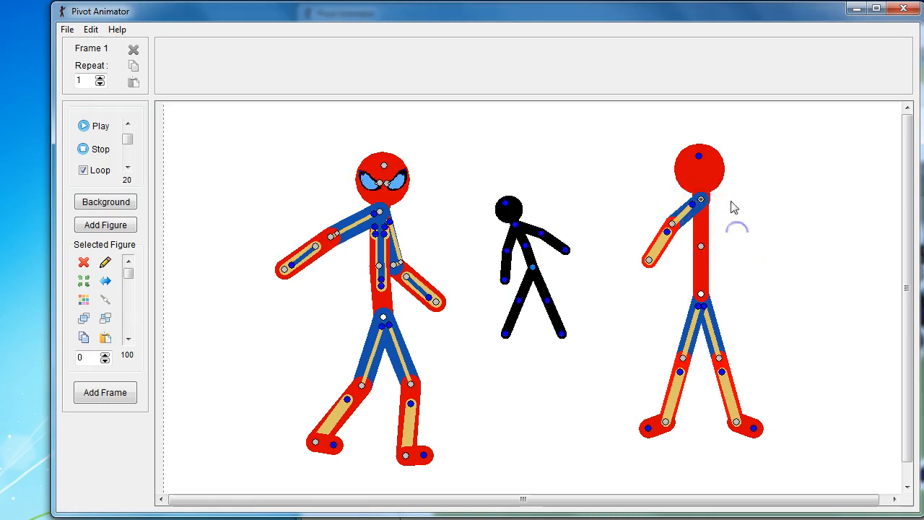
key("ctrl+z")
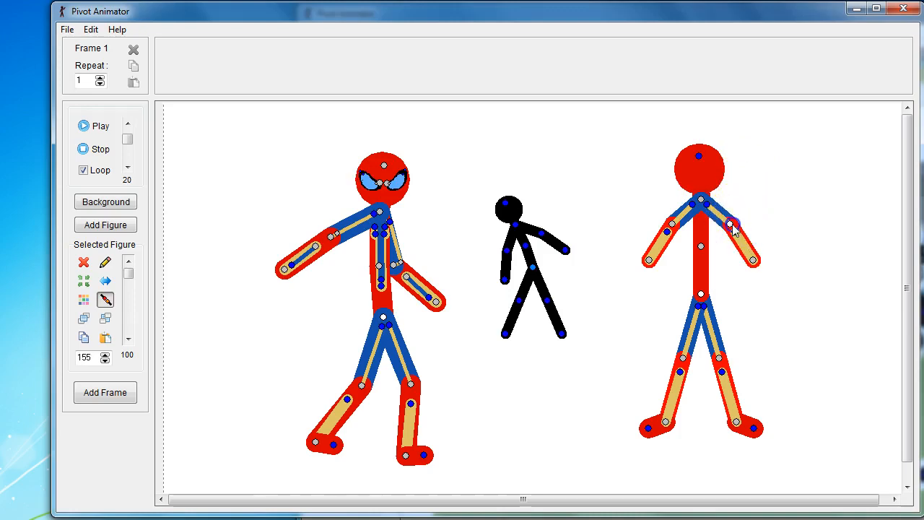
Step: Lengthen the mirrored arm without thickening it, and realign its yellow strips with the upper arm and forearm
left_click_drag(732, 226, 741, 238)
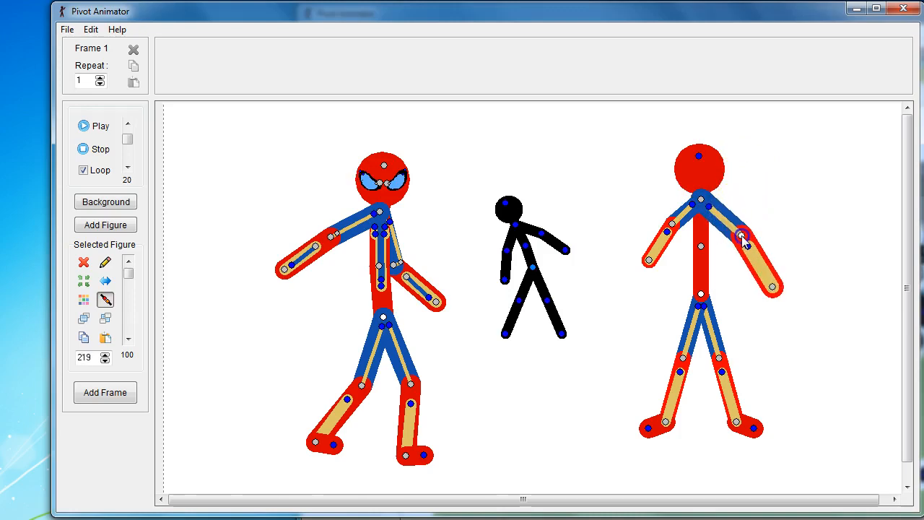
key("ctrl+z")
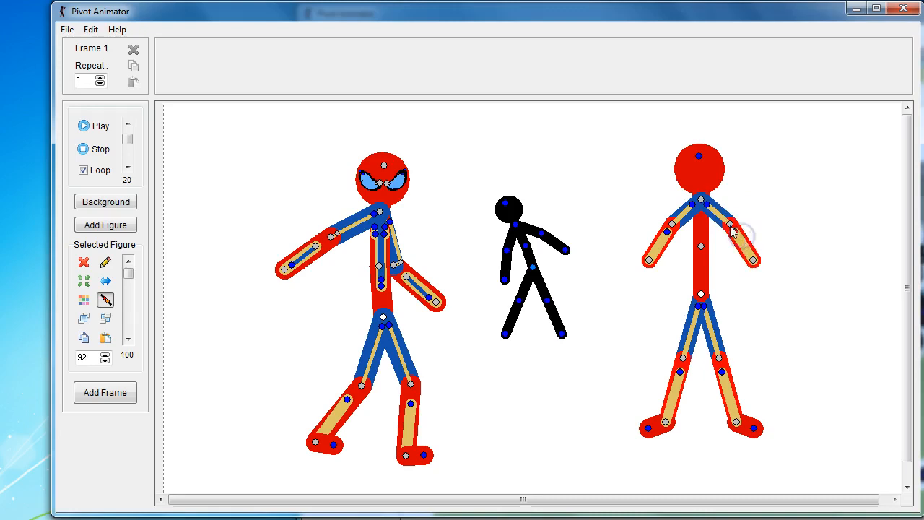
left_click_drag(764, 272, 767, 276)
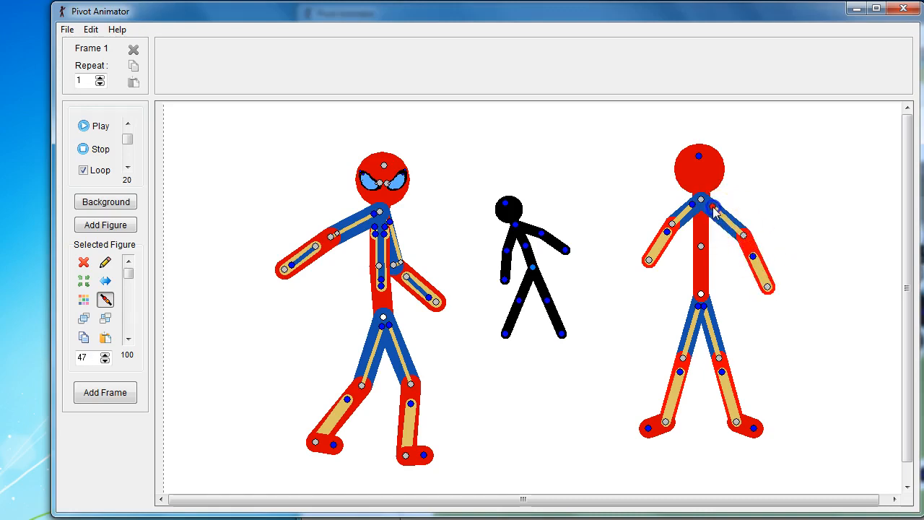
left_click(748, 255)
Step: Delete the shorter left-hand arm and place a flipped copy of the longer arm beside the torso
left_click(676, 224)
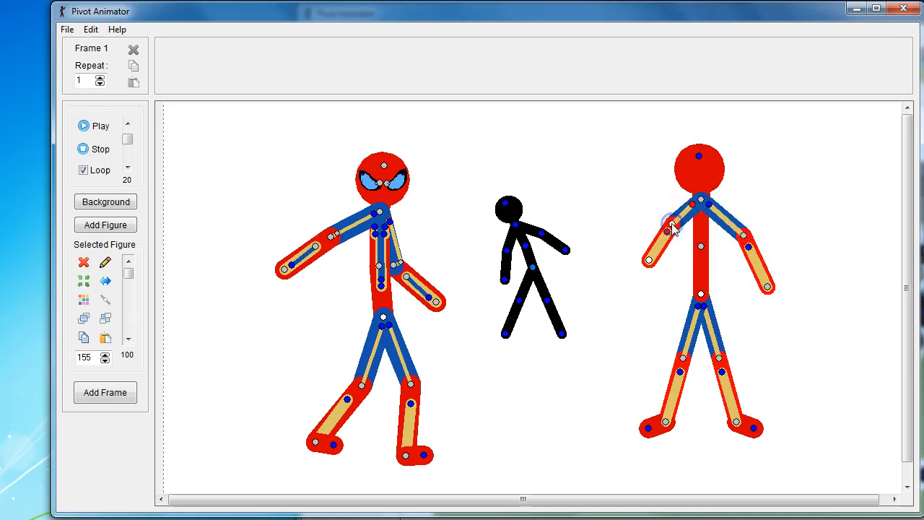
key("Delete")
left_click(744, 236)
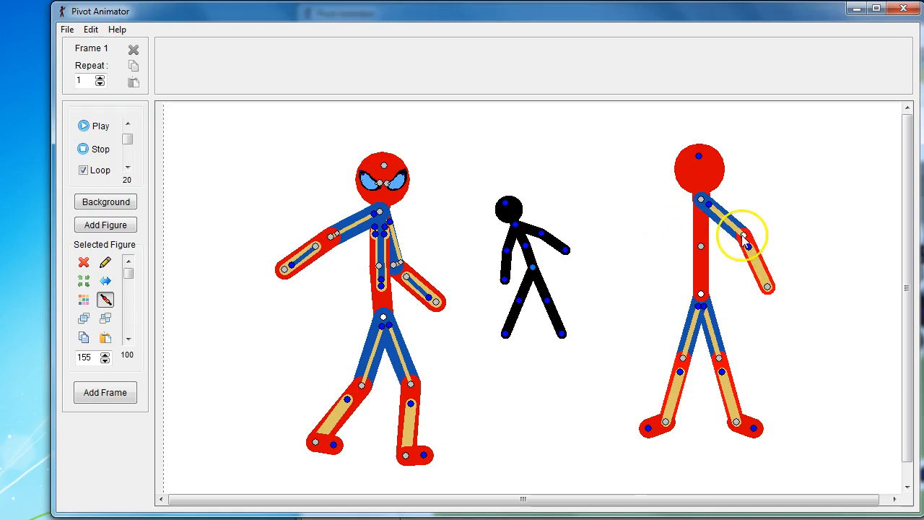
key("ctrl+c")
key("ctrl+v")
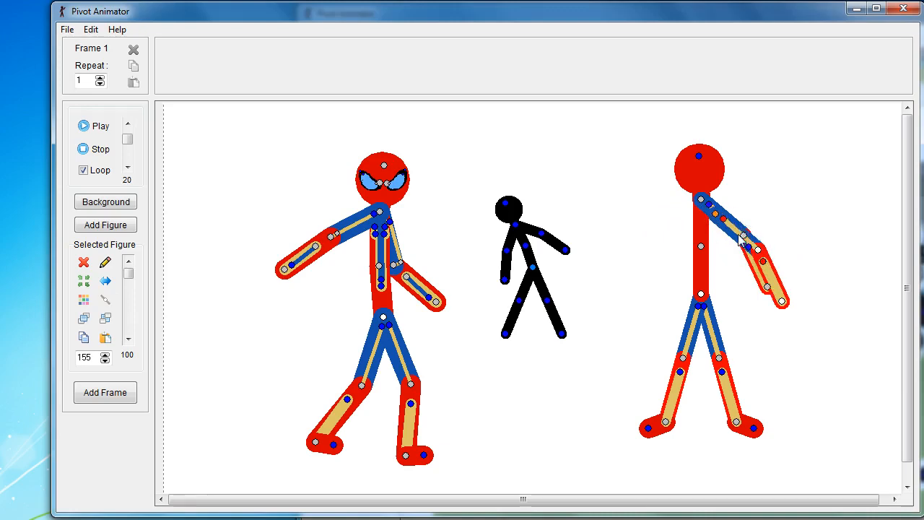
left_click_drag(716, 213, 626, 204)
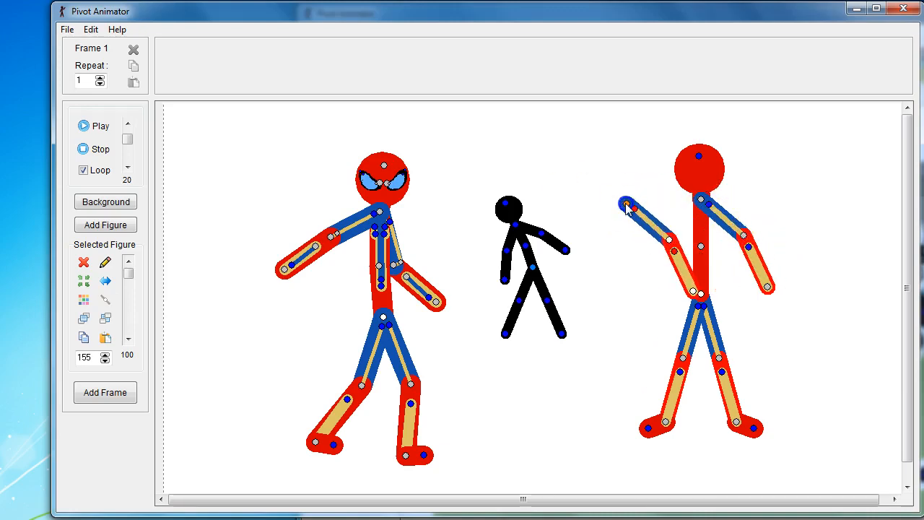
key("ctrl+f")
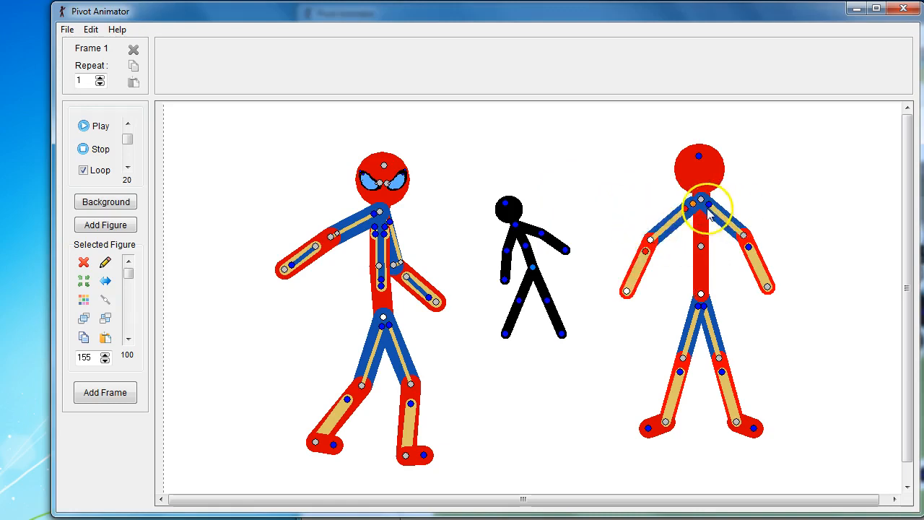
left_click_drag(693, 205, 663, 200)
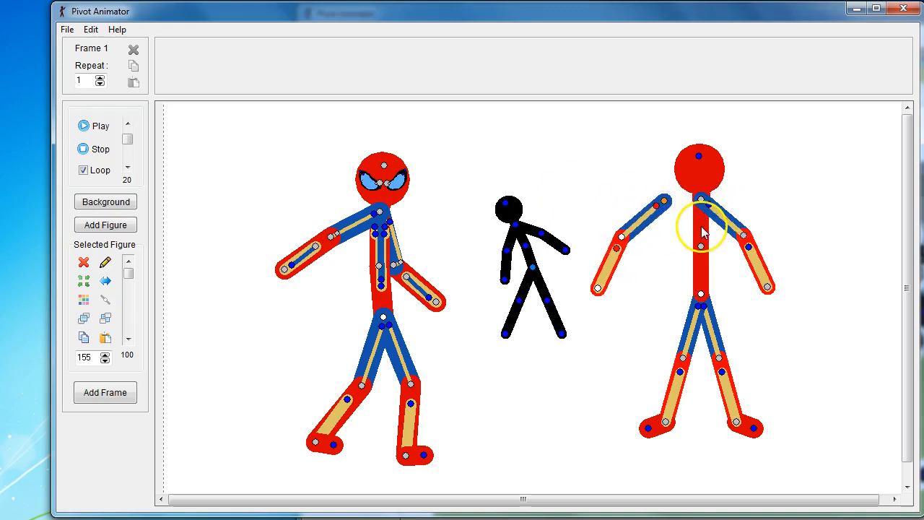
Step: Join the flipped arm copy to the torso's shoulder joint
left_click(668, 201)
key("ctrl+j")
left_click(698, 199)
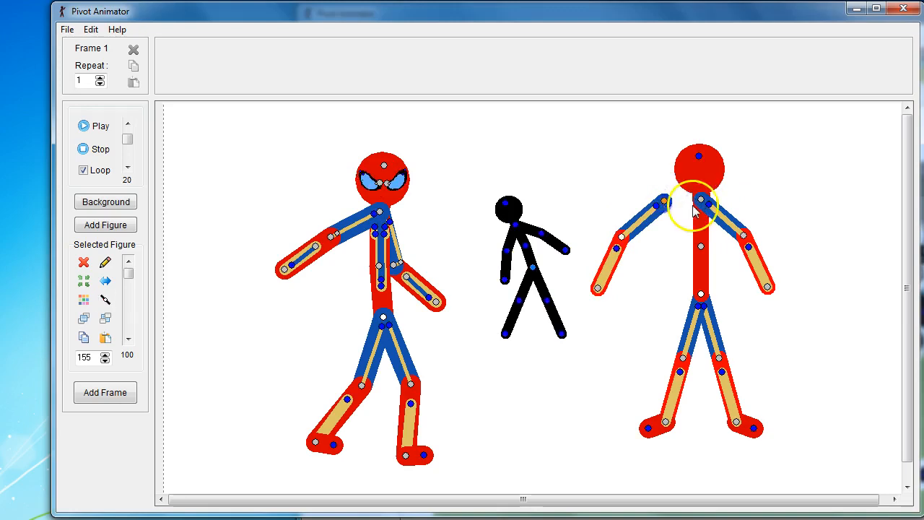
left_click(699, 201)
Step: Pose both arms of the new figure symmetrically, with the upper arms raised nearly level and the forearms sloping down
left_click_drag(659, 234, 672, 247)
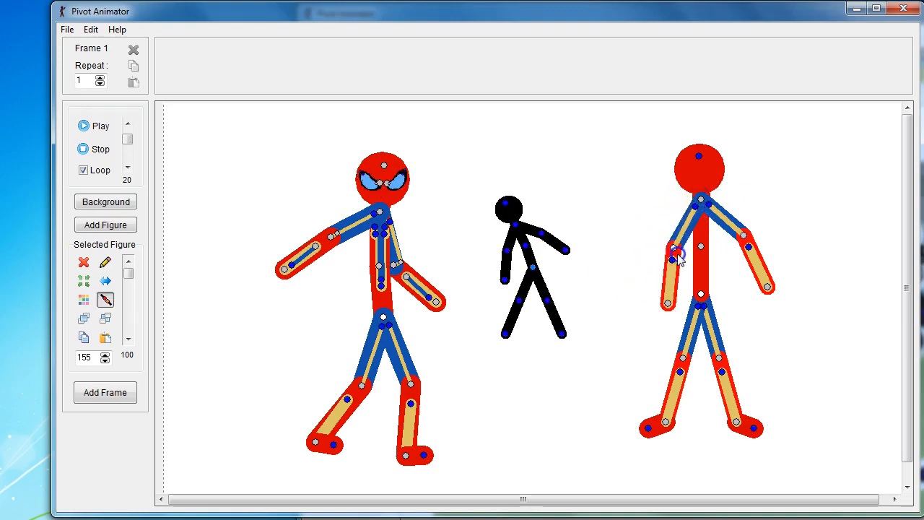
left_click_drag(746, 243, 737, 243)
left_click(684, 245)
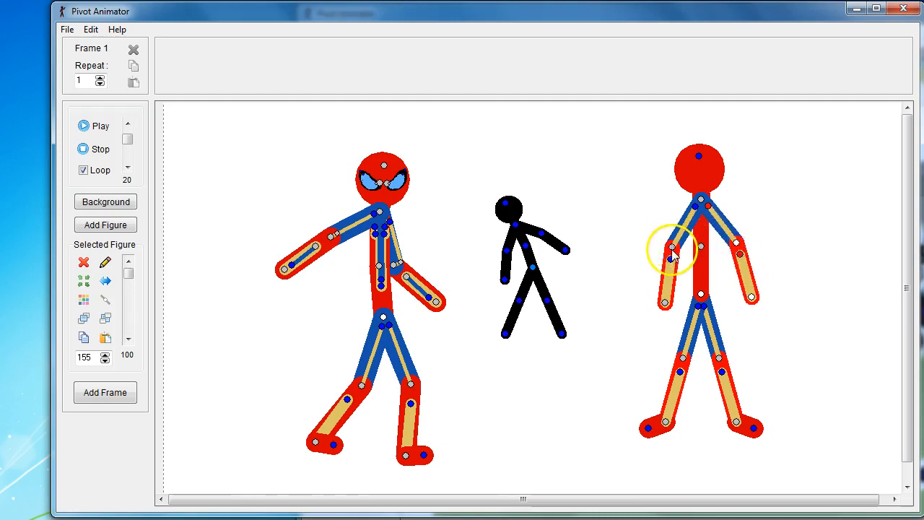
left_click_drag(671, 248, 647, 208)
left_click(382, 289)
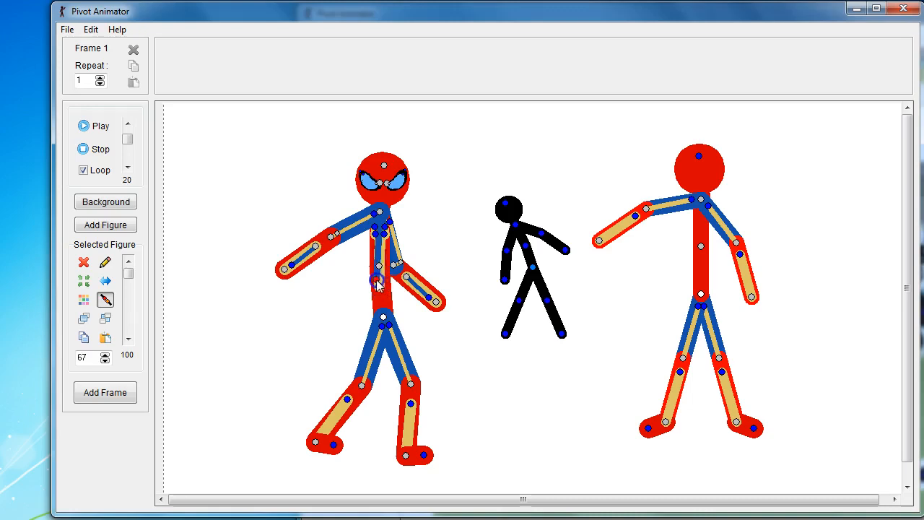
left_click_drag(737, 242, 759, 212)
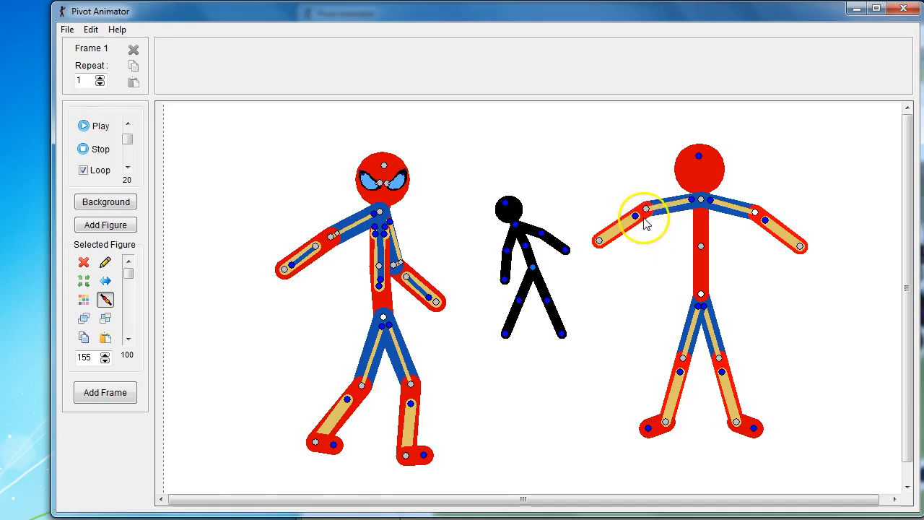
Step: Join a narrow blue strip to the top of the torso and run it down into the lower torso segment
left_click(647, 210)
mouse_move(661, 221)
left_mouse_down()
mouse_move(648, 260)
mouse_move(688, 284)
mouse_move(727, 221)
mouse_move(646, 221)
mouse_move(665, 230)
left_mouse_up()
left_click(701, 200)
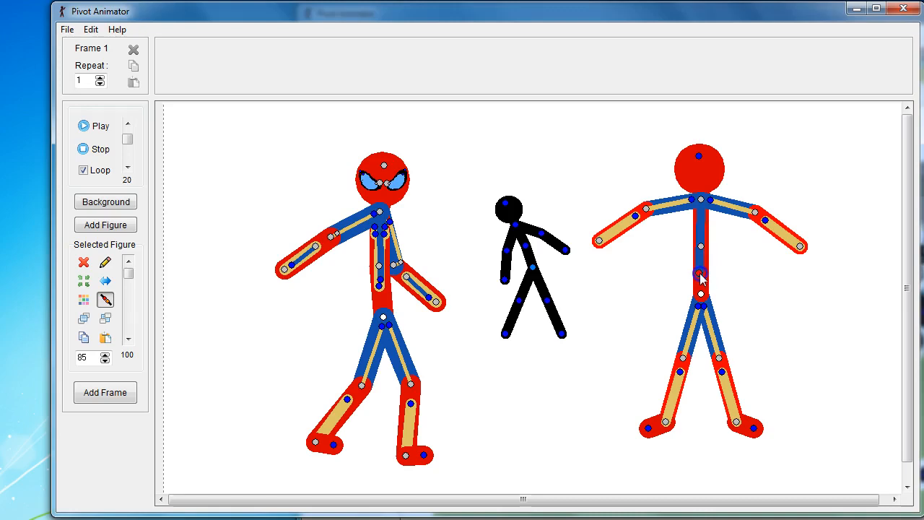
Step: Save the yellow of the finished Spider-Man's lower-leg strip as a custom colour
left_click(701, 279)
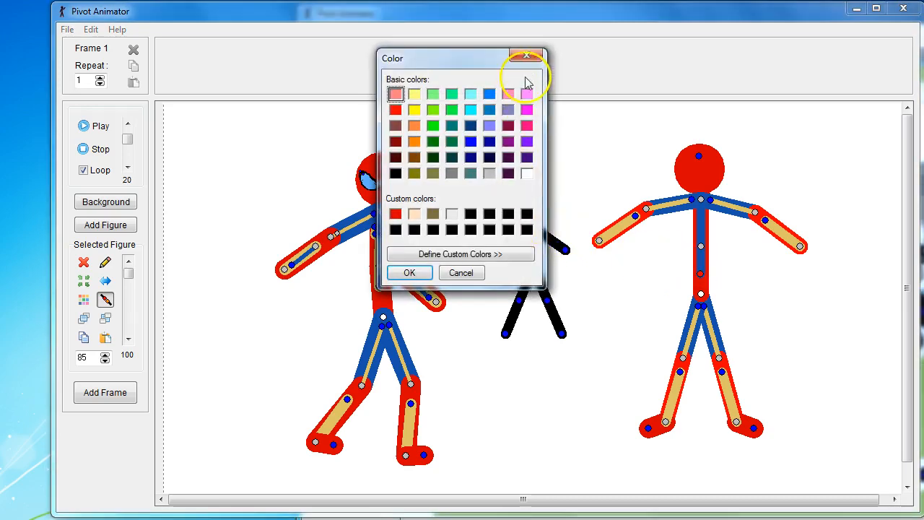
left_click(532, 55)
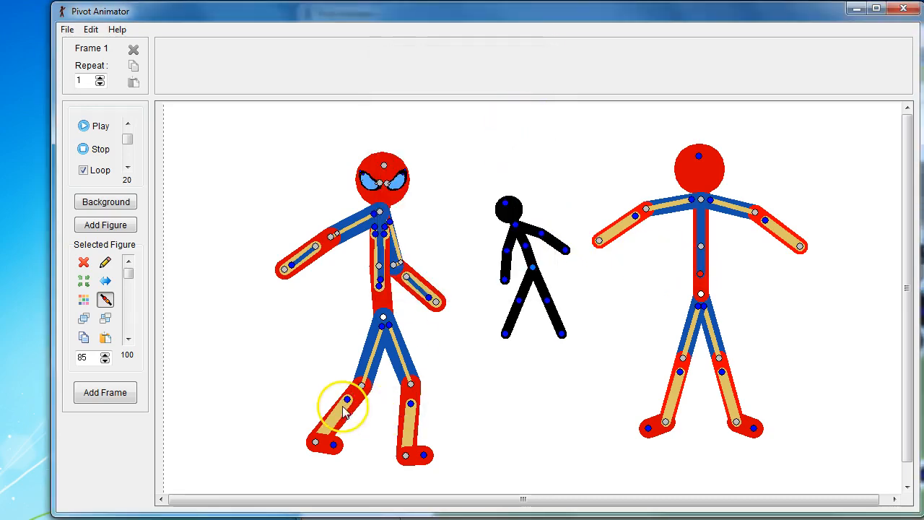
left_click(401, 299)
left_click(408, 250)
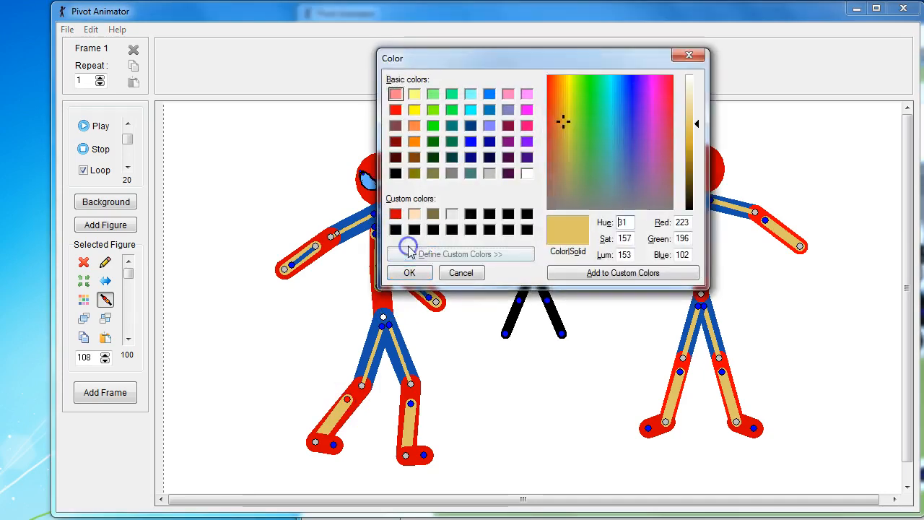
left_click(566, 275)
left_click(409, 273)
Step: Recolour the narrow blue torso strip with the saved custom yellow
left_click(701, 272)
left_click(378, 227)
left_click(396, 213)
left_click(406, 273)
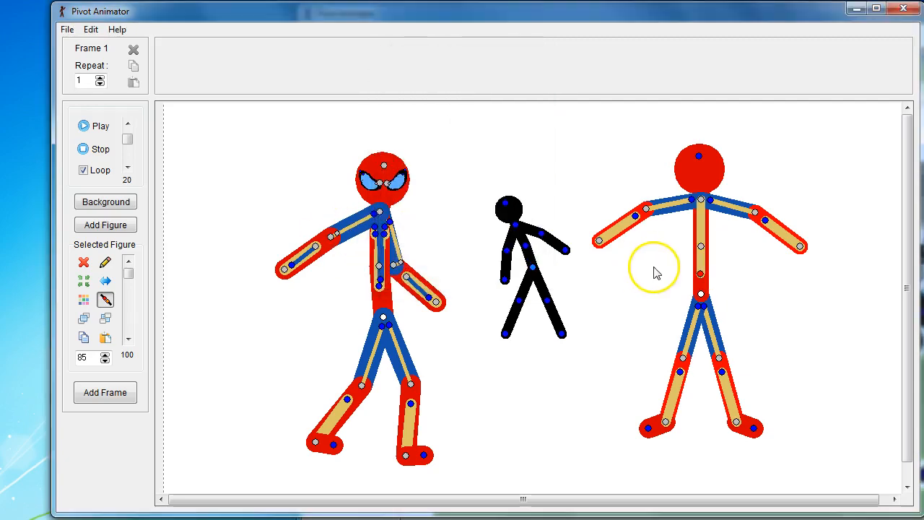
Step: Duplicate the new figure's yellow torso strip and place the copy beside the torso
left_click(390, 260)
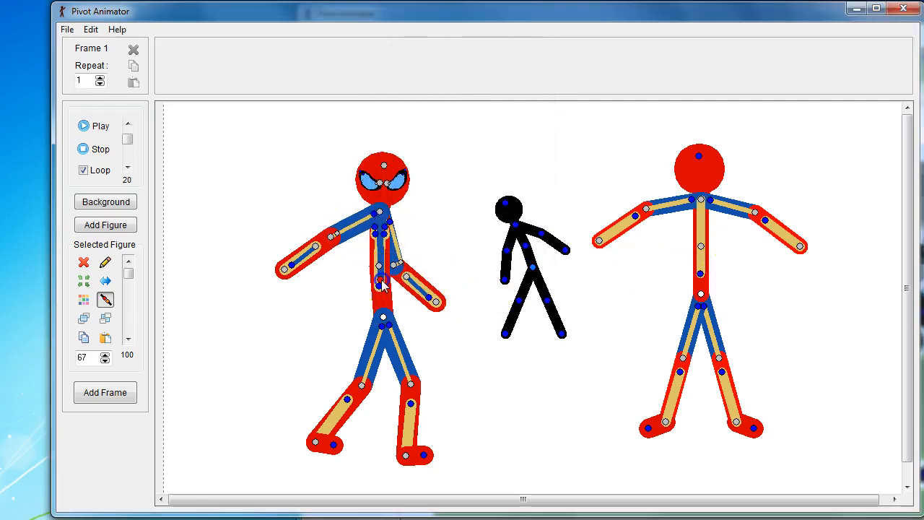
left_click(519, 56)
left_click(698, 265)
key("ctrl+c")
key("ctrl+v")
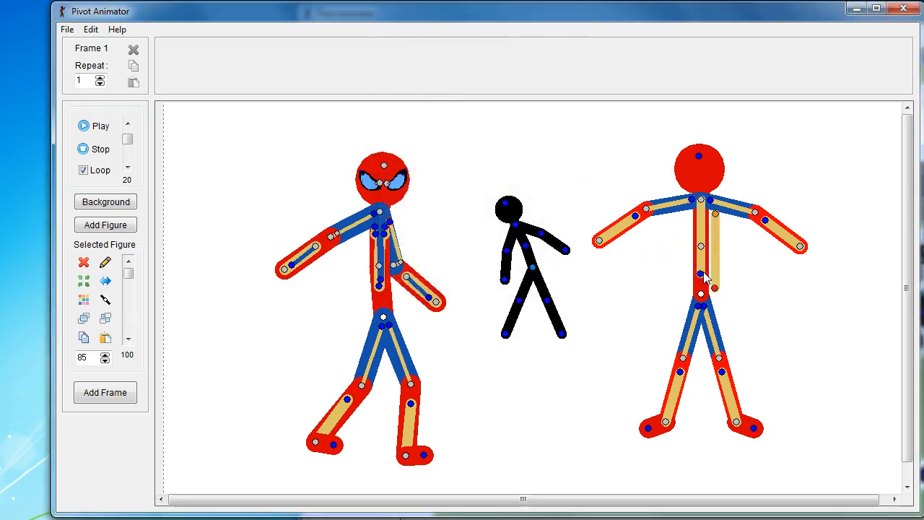
left_click_drag(713, 213, 739, 240)
key("c")
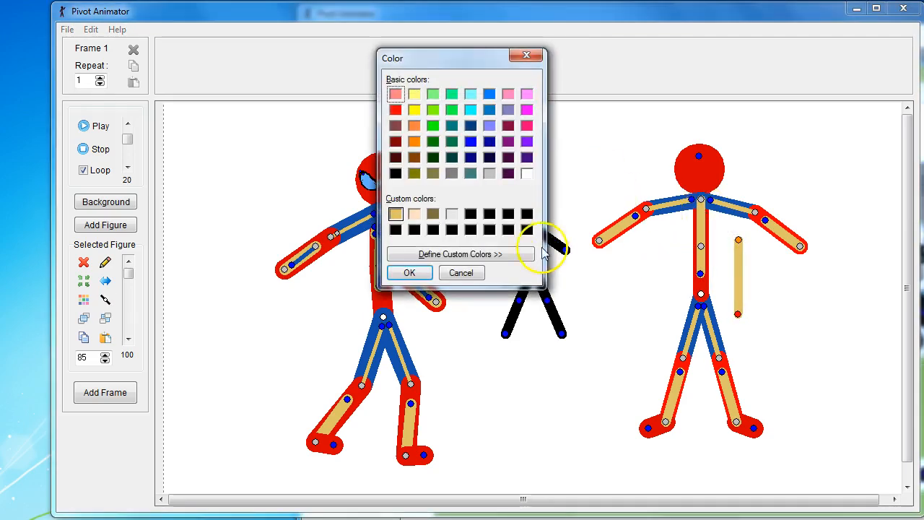
left_click(524, 52)
Step: Save the blue of the finished Spider-Man's upper leg as a custom colour
left_click(380, 384)
key("c")
left_click(455, 253)
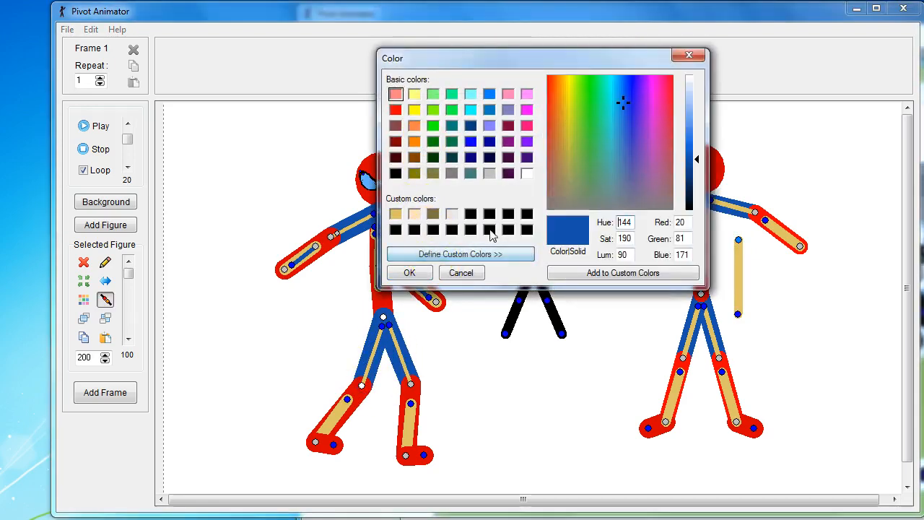
left_click(619, 273)
key("Escape")
Step: Recolour the duplicated yellow strip with the saved custom blue
left_click(737, 242)
key("c")
left_click(395, 214)
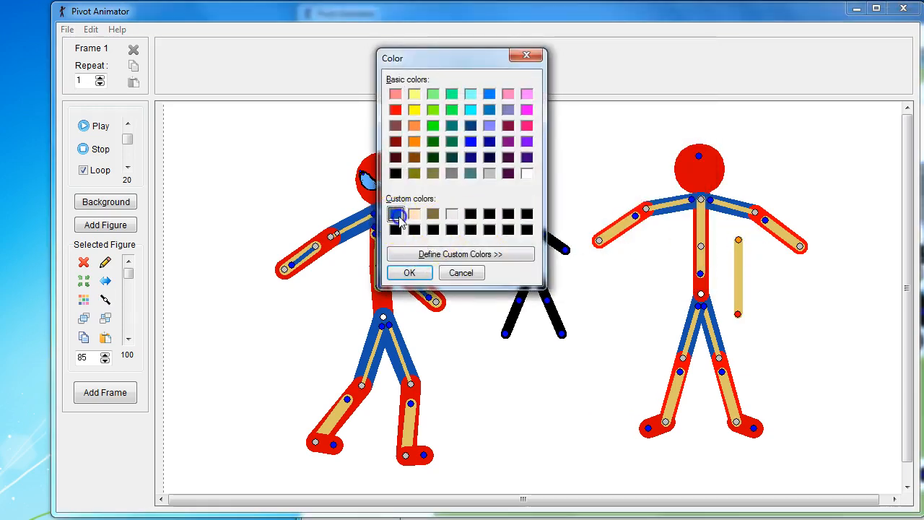
left_click(408, 272)
Step: Join the blue strip to the top of the new figure's torso and scale it to 65, running down inside the yellow strip
key("j")
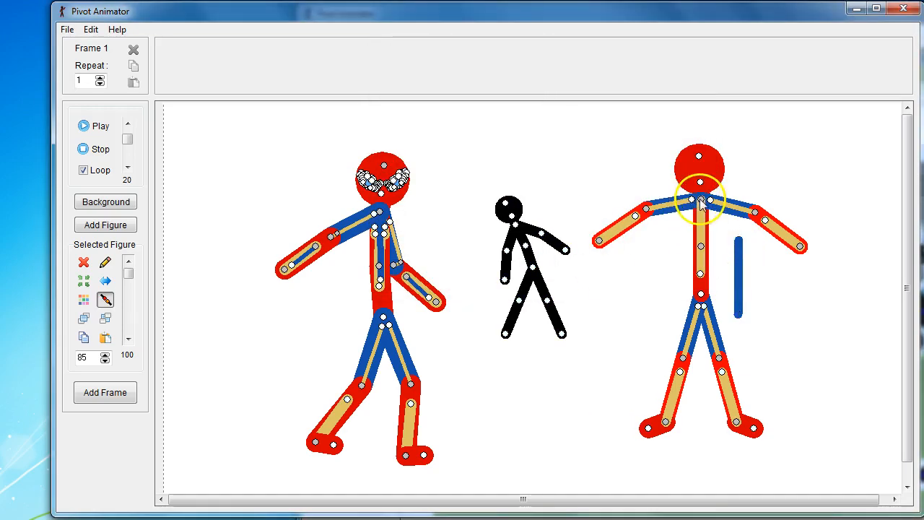
left_click(701, 199)
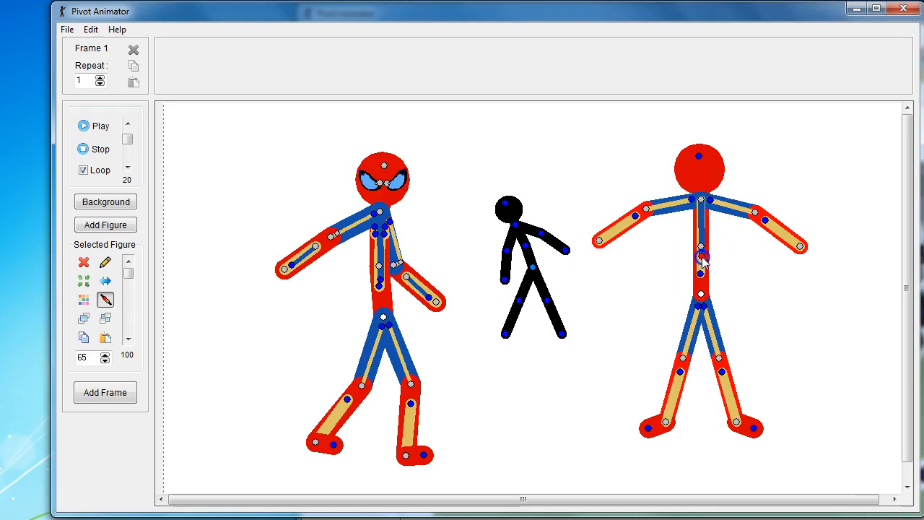
left_click(702, 201)
Step: Tilt the new figure's torso slightly and lower its left-hand arm, undoing the extra torso bend
left_click_drag(702, 200, 698, 195)
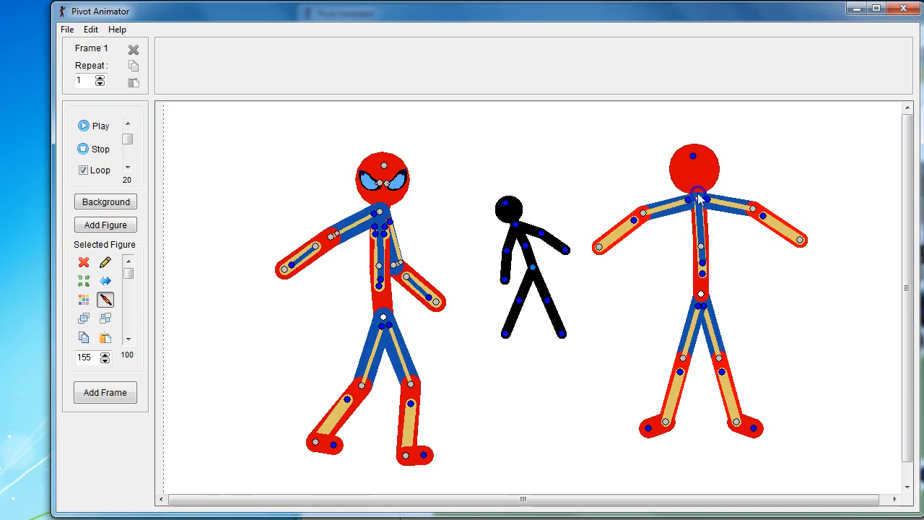
mouse_move(643, 213)
left_mouse_down()
mouse_move(666, 234)
mouse_move(650, 229)
left_mouse_up()
left_click_drag(697, 200, 621, 266)
key("ctrl+z")
Step: Reveal a hidden connector in the finished Spider-Man's head at opacity 100, make it transparent again and undo its trial move
left_click_drag(396, 183, 349, 240)
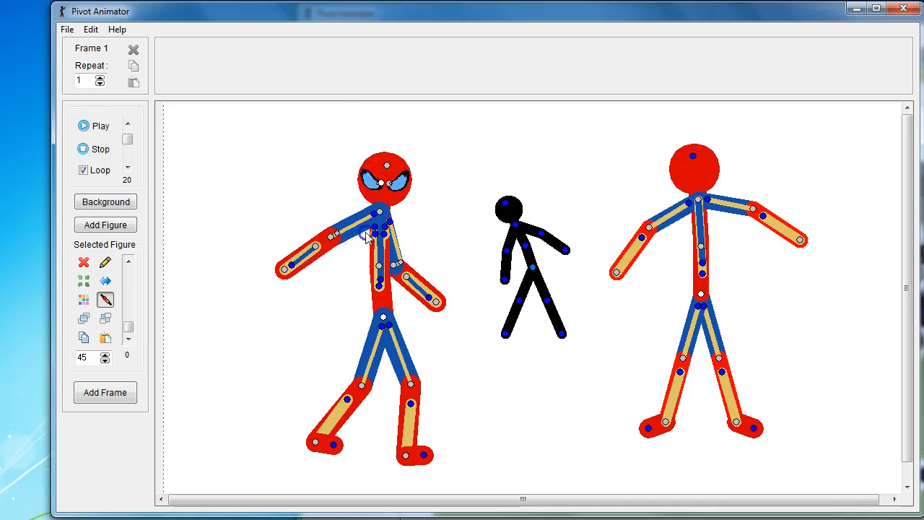
left_click(131, 306)
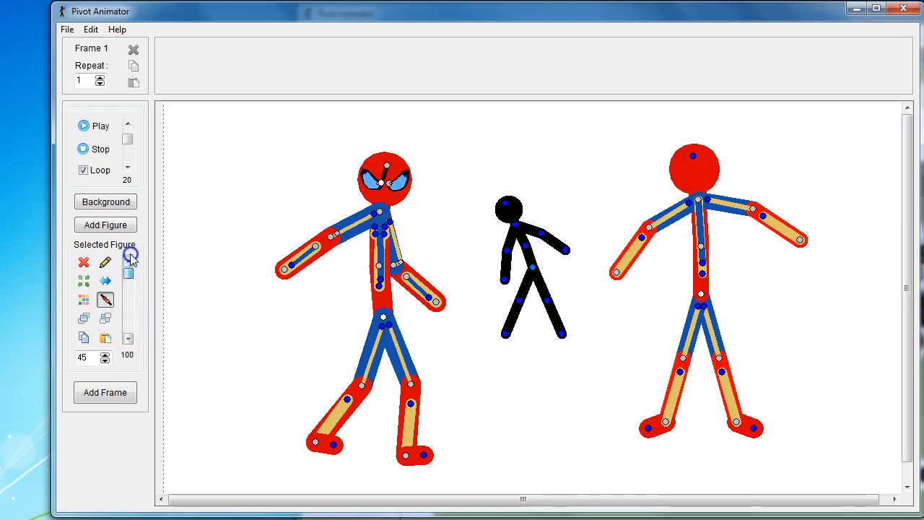
left_click_drag(131, 255, 120, 359)
left_click_drag(381, 183, 453, 148)
key("ctrl+z")
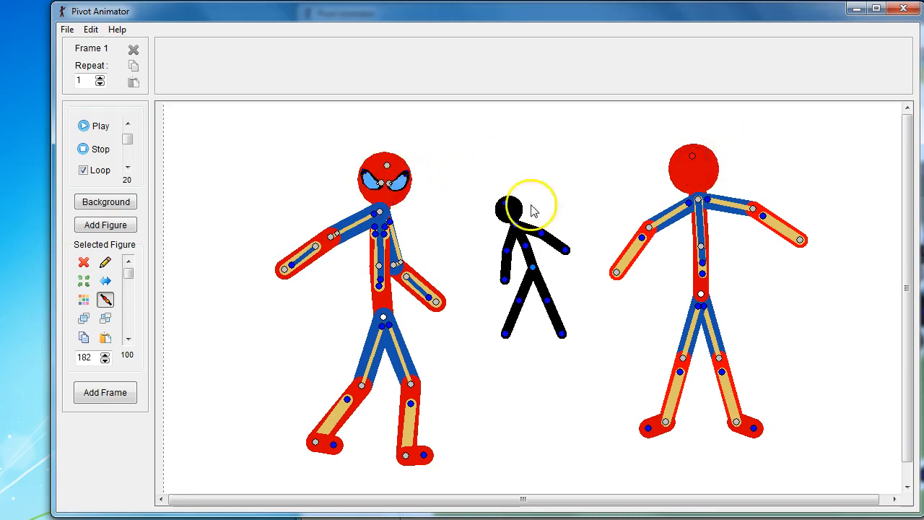
Step: Reveal the hidden head connectors by setting the whole finished Spider-Man's opacity to 100, and undo the change
left_click(386, 333)
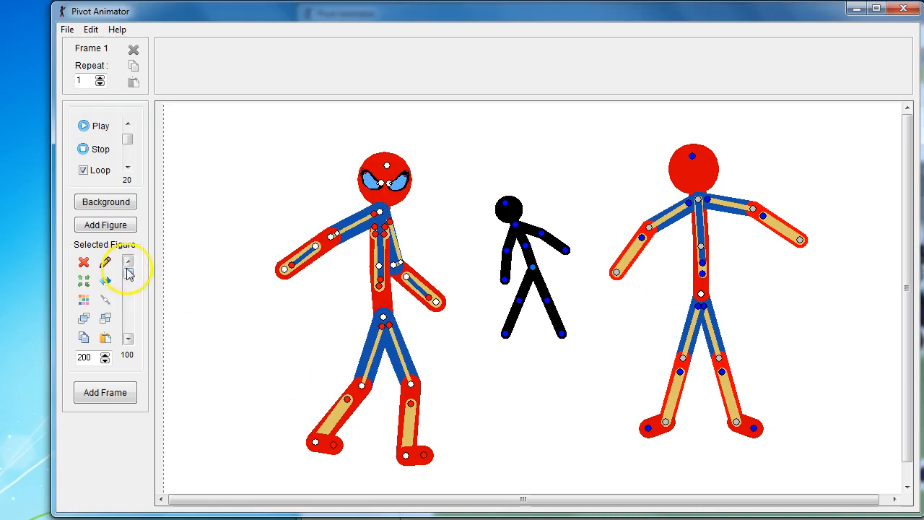
left_click_drag(129, 278, 122, 253)
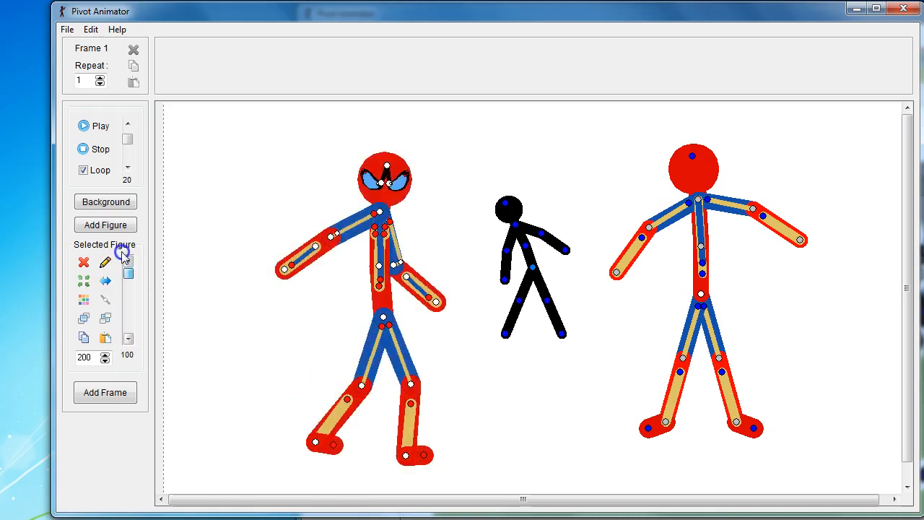
left_click(381, 184)
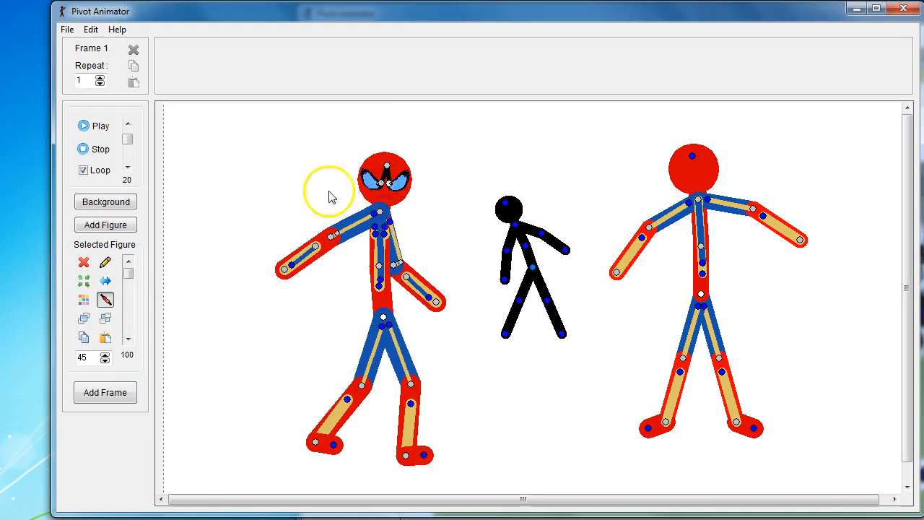
key("Delete")
Step: Edit the black stick figure in the figure builder, deleting all but one segment and reducing that segment's thickness to 0
left_click(697, 161)
left_click(544, 289)
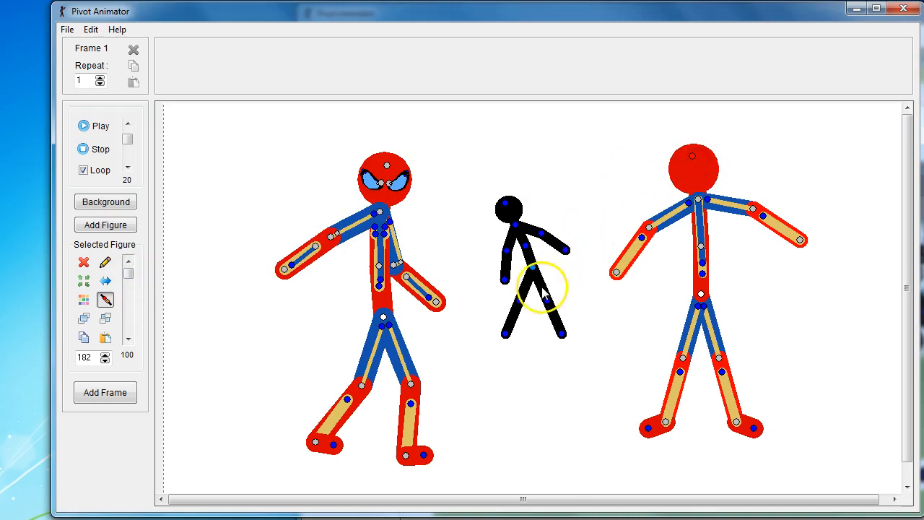
left_click(105, 262)
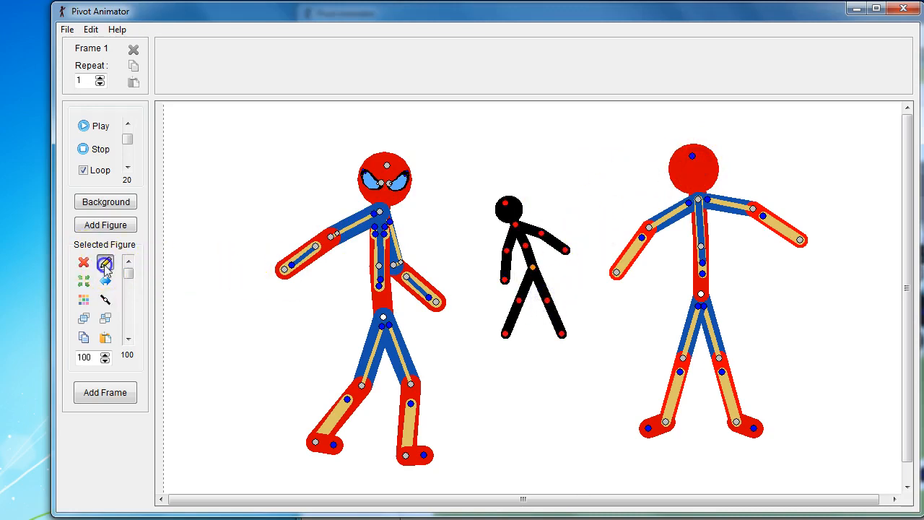
left_click(466, 330)
key("Delete")
key("Delete")
key("Delete")
key("Delete")
key("Delete")
key("Delete")
key("Delete")
key("Delete")
key("Delete")
key("Delete")
key("Delete")
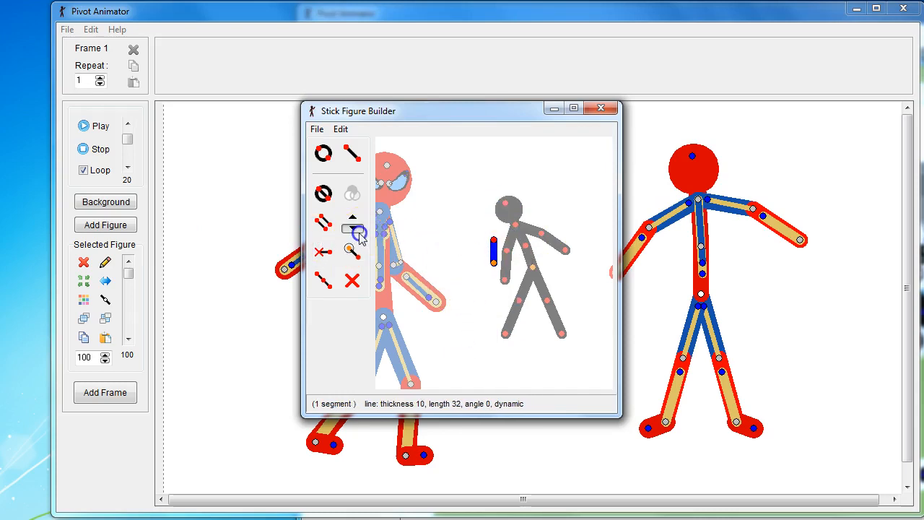
Step: Add the one-segment figure to the animation under the name "thin line"
left_click(317, 129)
left_click(347, 208)
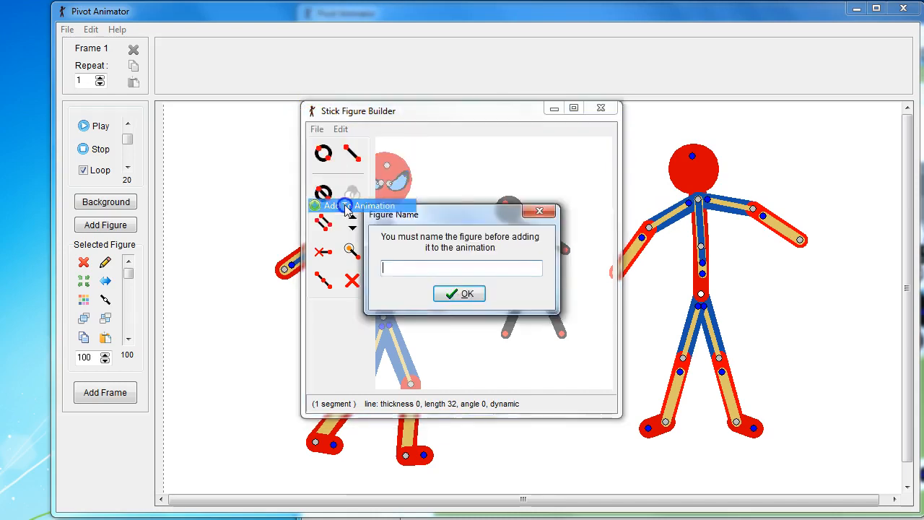
type("thin ")
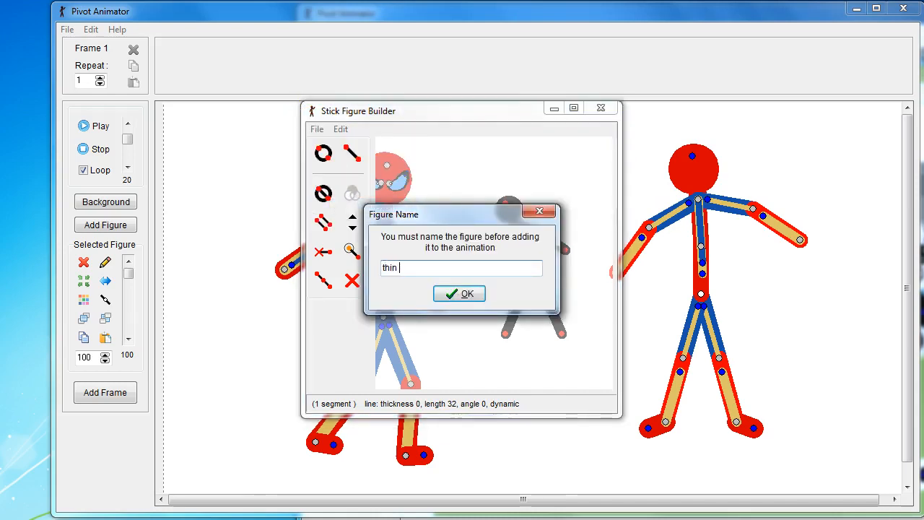
type("line")
key("Return")
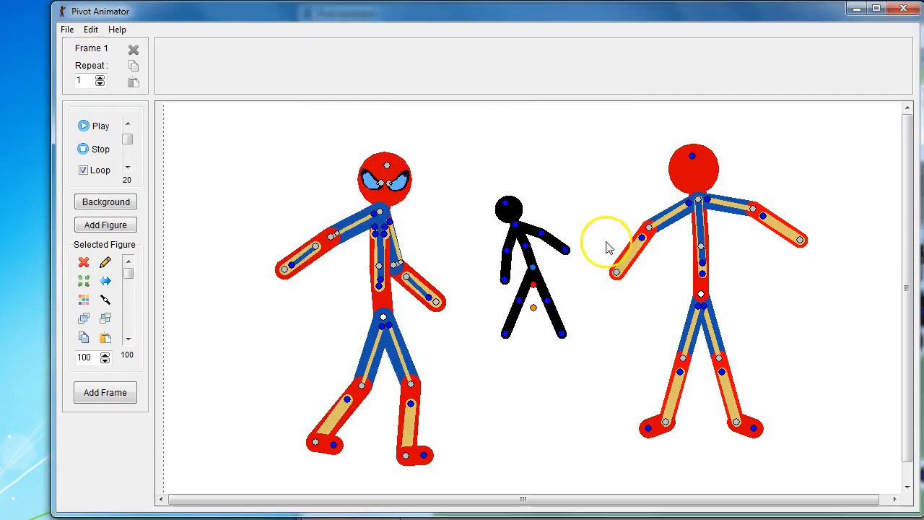
Step: Join the thin line to the top joint of the new figure's head and join a duplicate there, angled toward the other eye
left_click_drag(533, 309, 611, 138)
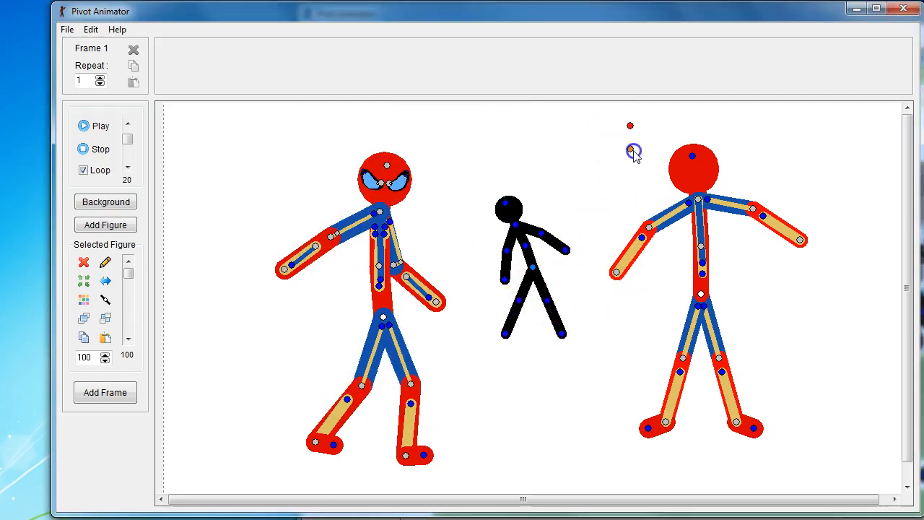
left_click_drag(619, 179, 692, 155)
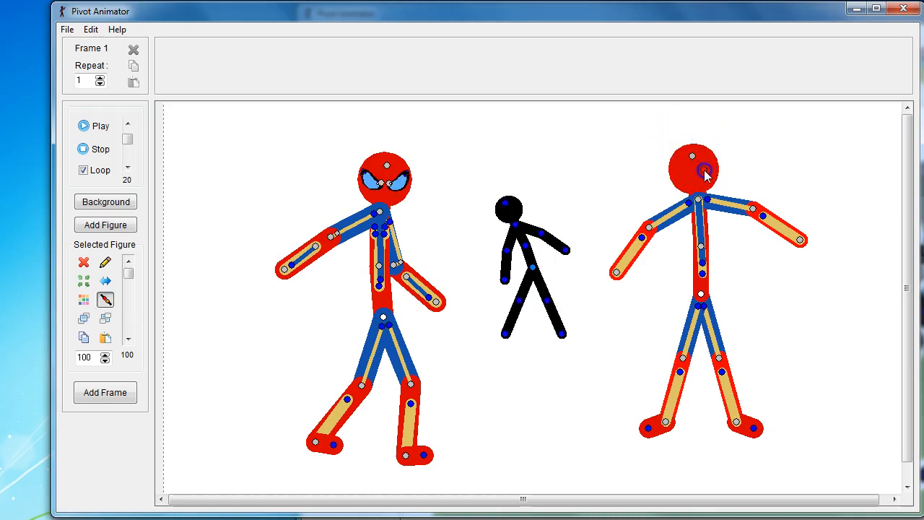
key("ctrl+c")
key("ctrl+v")
mouse_move(691, 158)
left_mouse_down()
mouse_move(709, 173)
mouse_move(692, 155)
left_mouse_up()
Step: Examine how the black eye shape is built from segments in the figure builder, and close it without saving
left_click(105, 263)
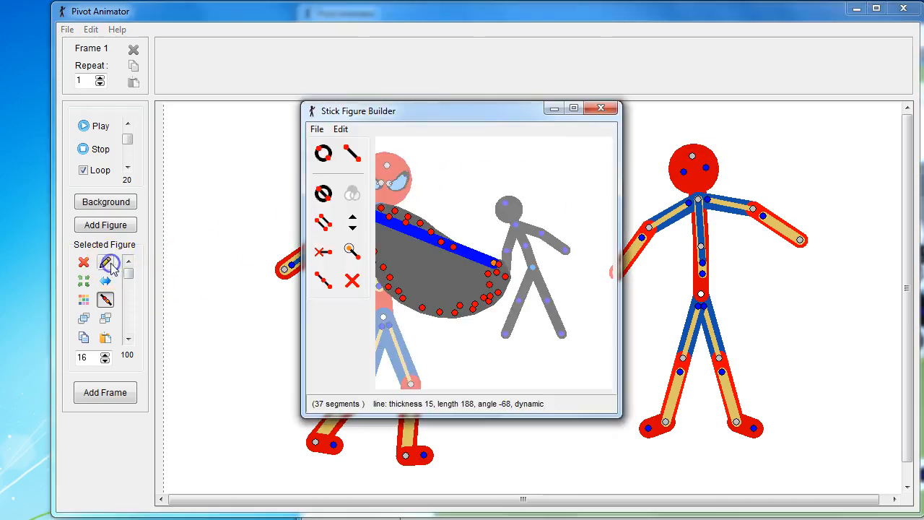
left_click_drag(498, 264, 547, 285)
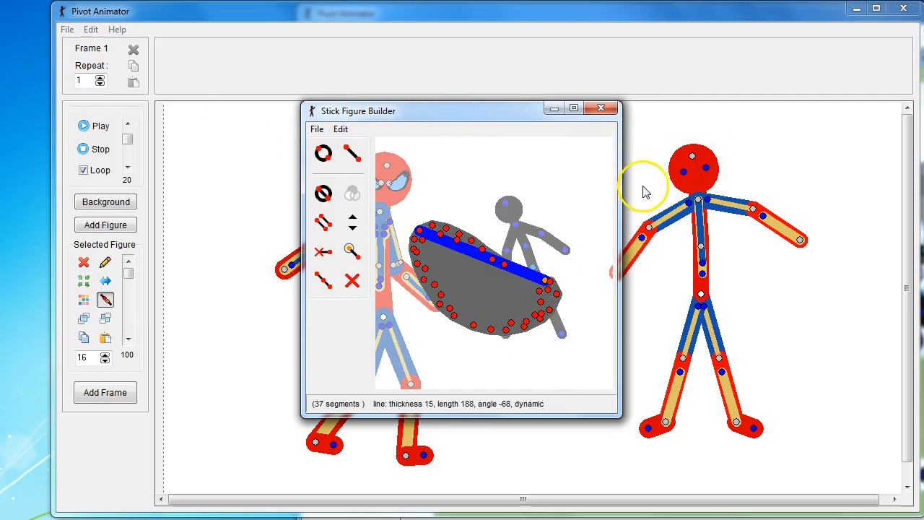
left_click_drag(484, 105, 517, 115)
left_click(641, 113)
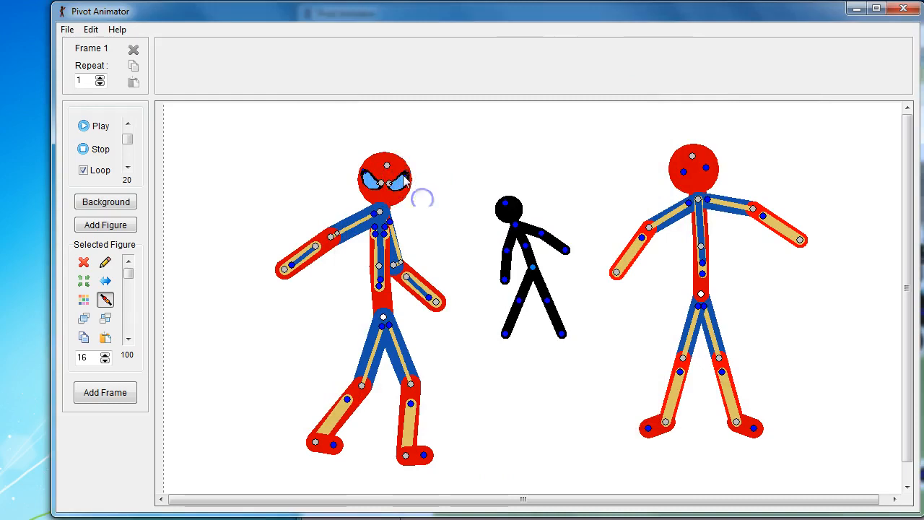
Step: Join a copy of the black eye shape to the right-hand connector on the new figure's head and angle it upward
left_click_drag(390, 183, 530, 169)
key("j")
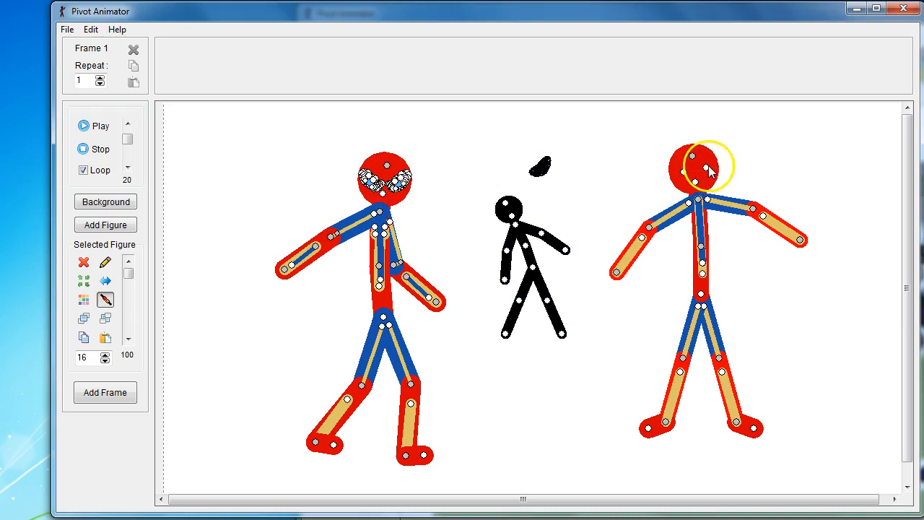
left_click(707, 169)
left_click(707, 170)
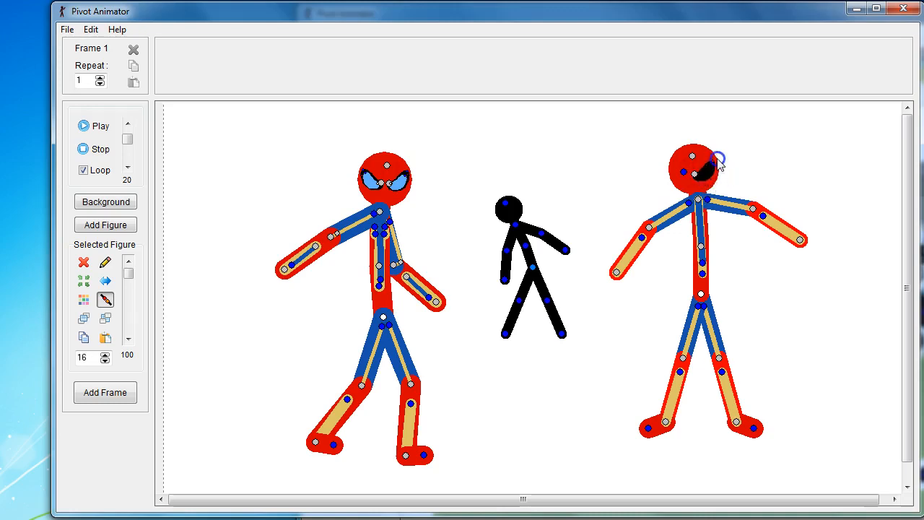
left_click(695, 175)
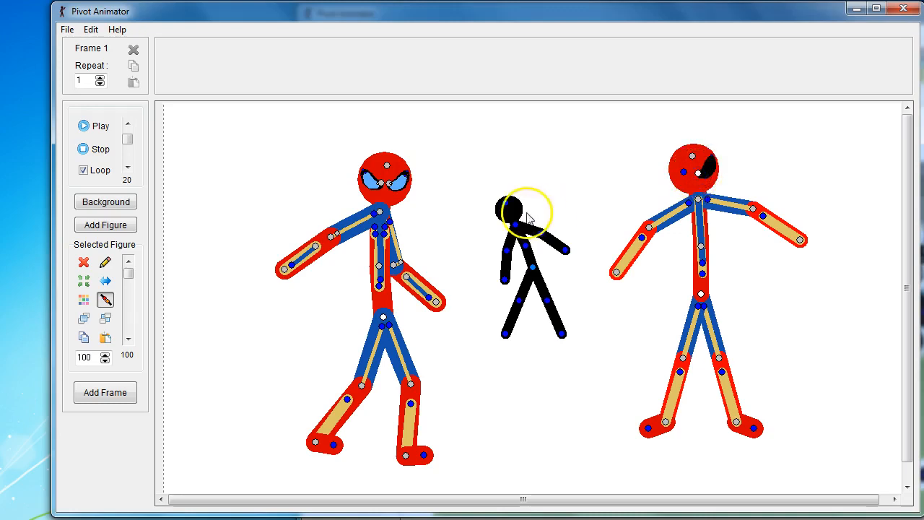
Step: Place a copy of the finished Spider-Man's light-blue eye shape inside the new figure's black eye
left_click(407, 175)
left_click_drag(408, 184, 666, 178)
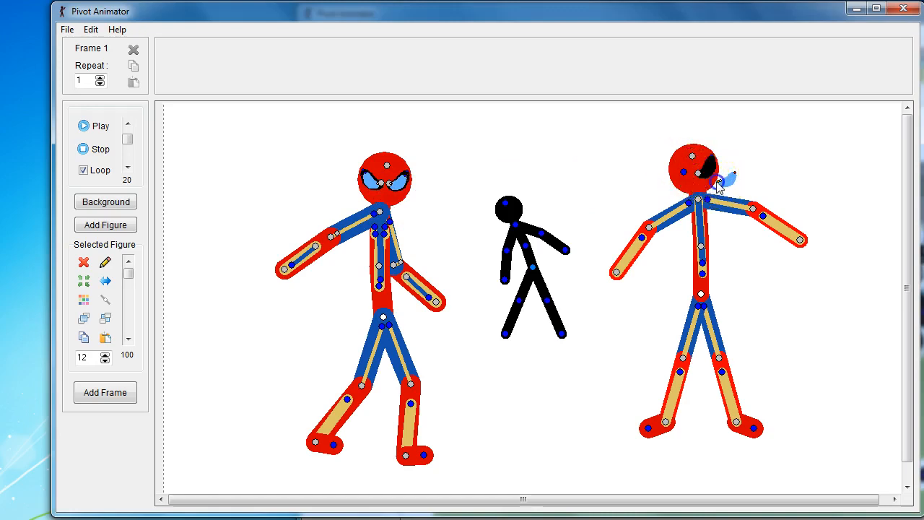
left_click_drag(721, 186, 700, 179)
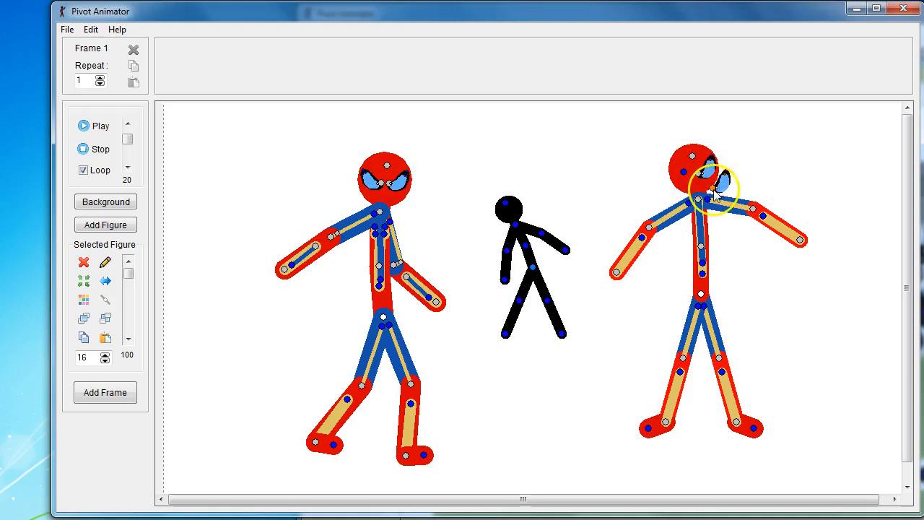
Step: Duplicate the completed eye, mirror it and join it to the left-hand connector on the new figure's head
left_click_drag(712, 194, 731, 190)
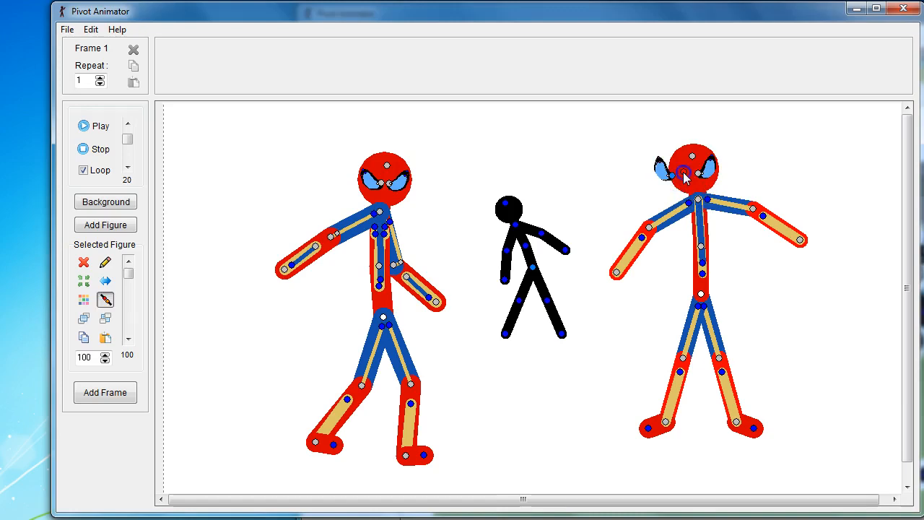
mouse_move(674, 182)
left_mouse_down()
mouse_move(683, 173)
mouse_move(692, 182)
left_mouse_up()
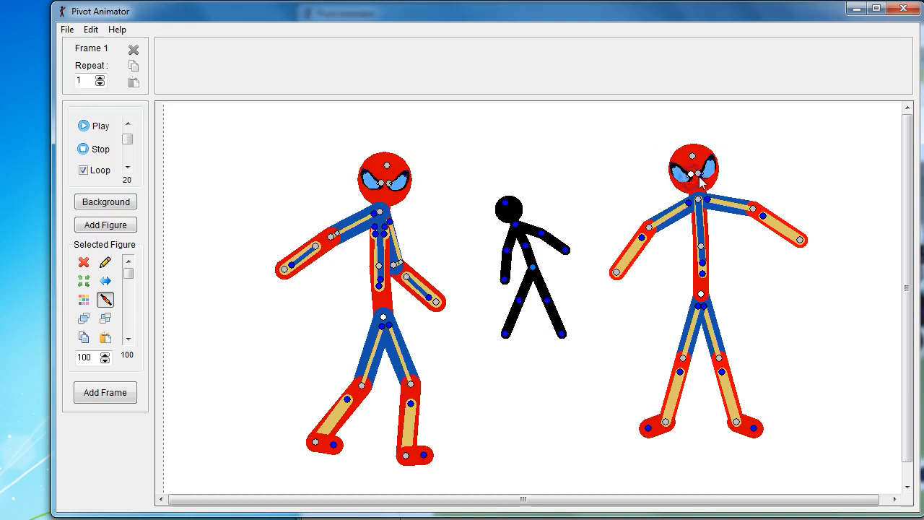
Step: Move the new figure slightly up and left, lower both upper arms and swing the right-hand forearm outward and up
left_click_drag(699, 292, 677, 279)
mouse_move(625, 212)
left_mouse_down()
mouse_move(651, 235)
mouse_move(629, 226)
left_mouse_up()
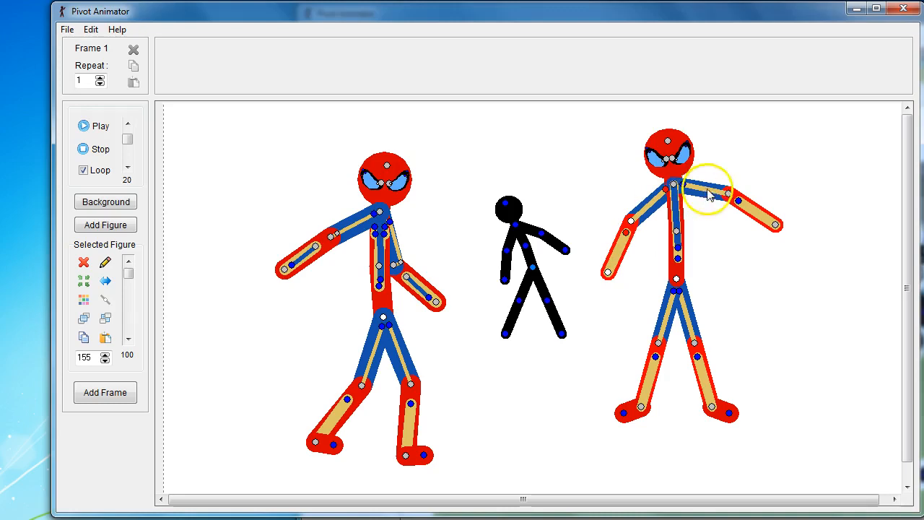
left_click_drag(722, 192, 764, 213)
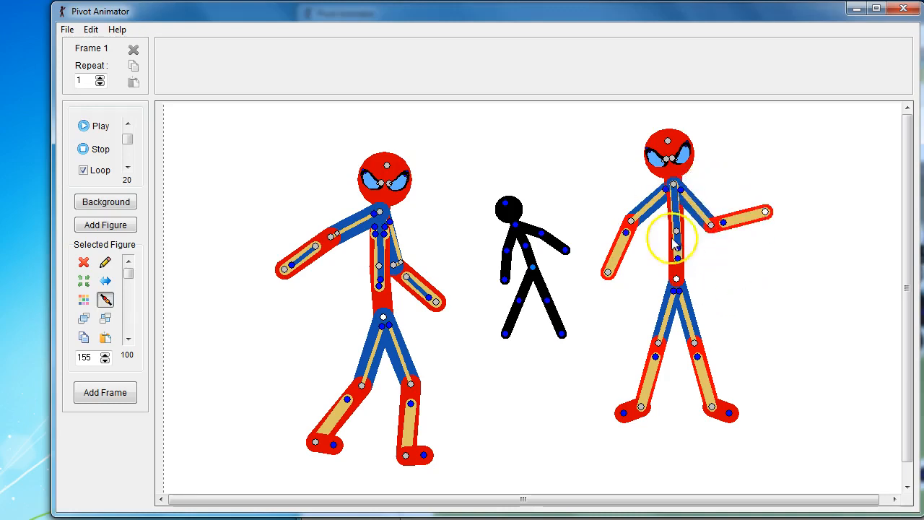
Step: Pose the new figure's lower legs in a walking stance with both feet pointing right
mouse_move(625, 413)
left_mouse_down()
mouse_move(673, 414)
mouse_move(622, 399)
left_mouse_up()
left_click(642, 407)
left_click_drag(712, 407, 699, 409)
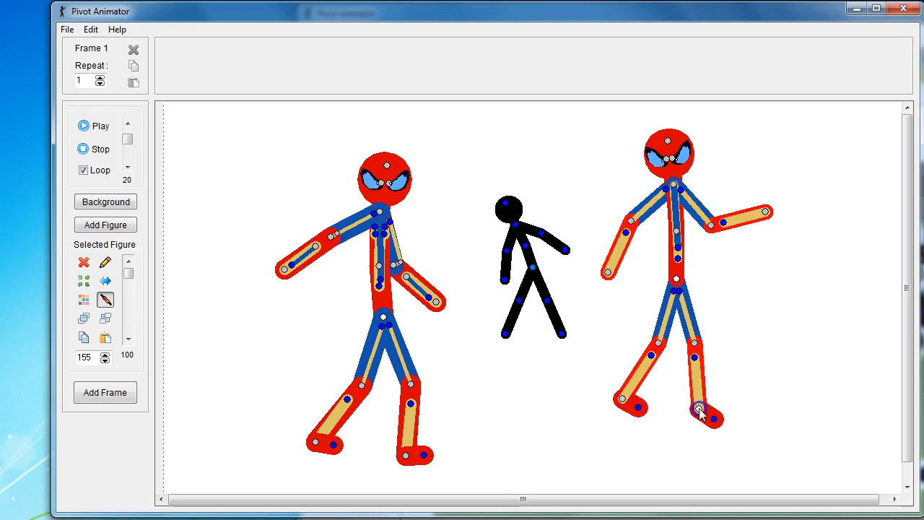
Step: Lower the new figure's left-hand arm toward its body and select the joint at its right-hand elbow
left_click(630, 223)
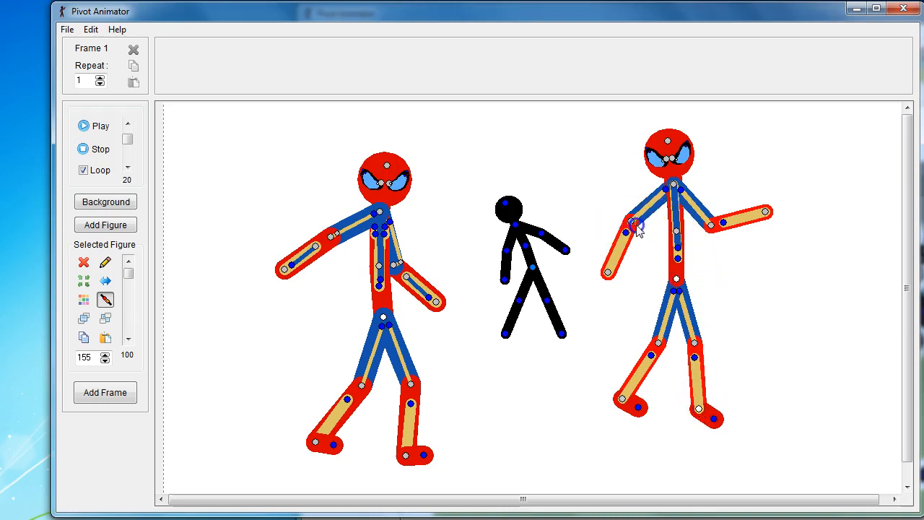
mouse_move(635, 226)
left_mouse_down()
mouse_move(647, 237)
mouse_move(637, 237)
left_mouse_up()
right_click(637, 235)
left_click(712, 226)
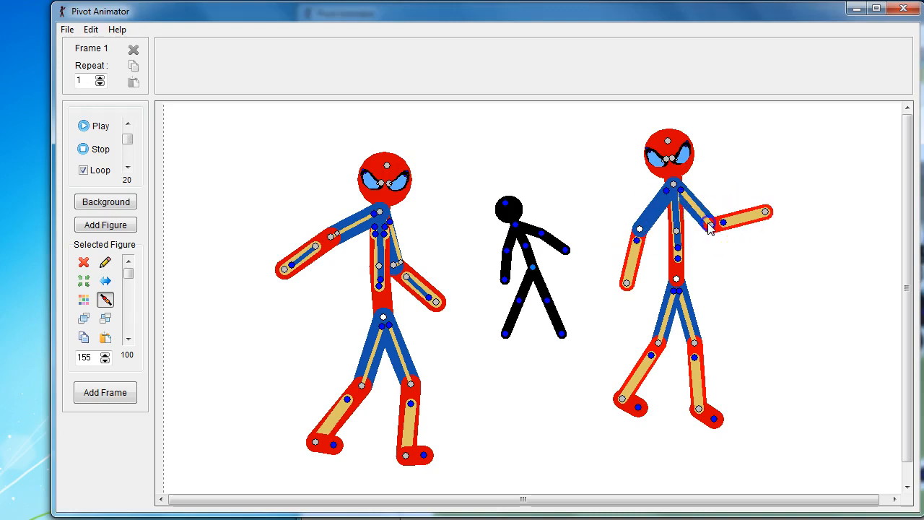
left_click(711, 227)
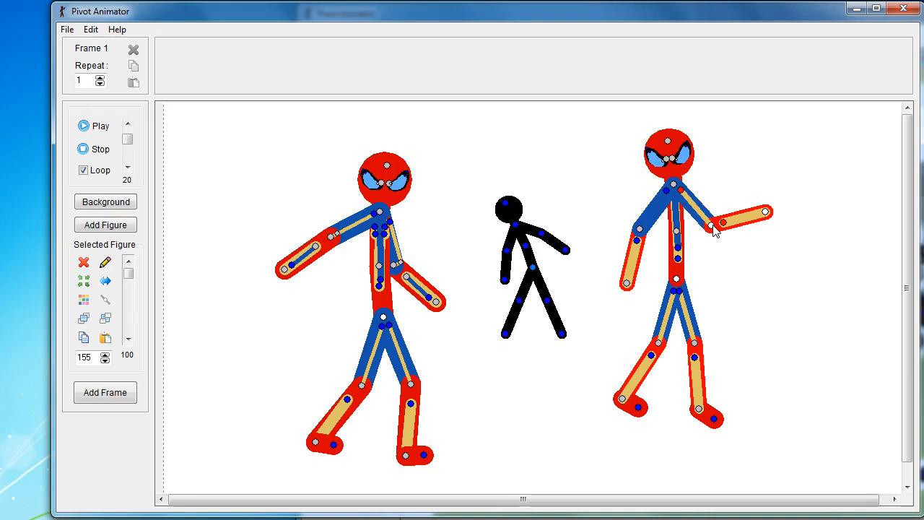
Step: Swing the finished Spider-Man's right-hand arm outward and place the new figure farther to the right of the black stick figure
left_click_drag(677, 278, 239, 237)
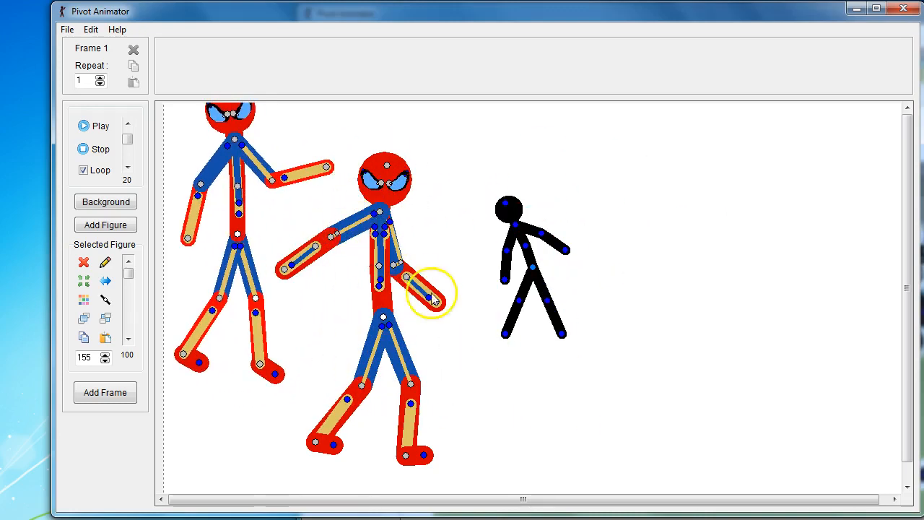
left_click_drag(393, 265, 478, 282)
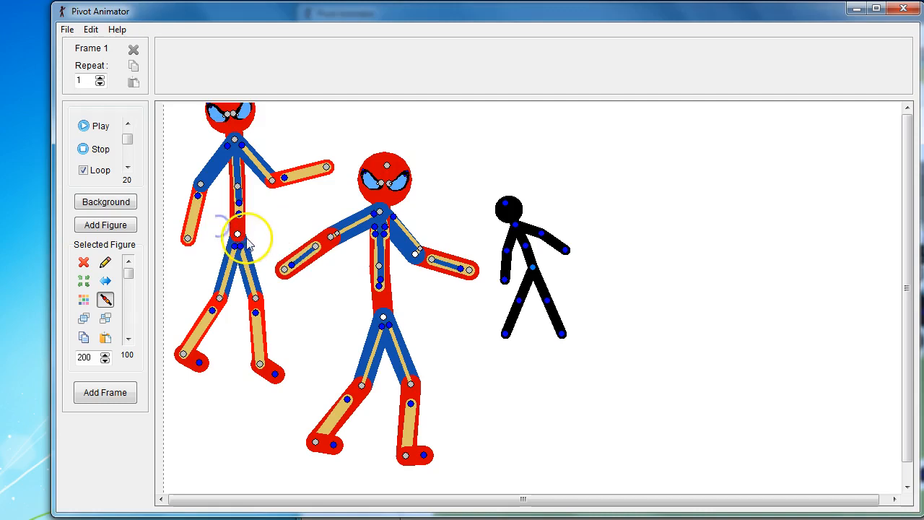
left_click_drag(235, 233, 706, 268)
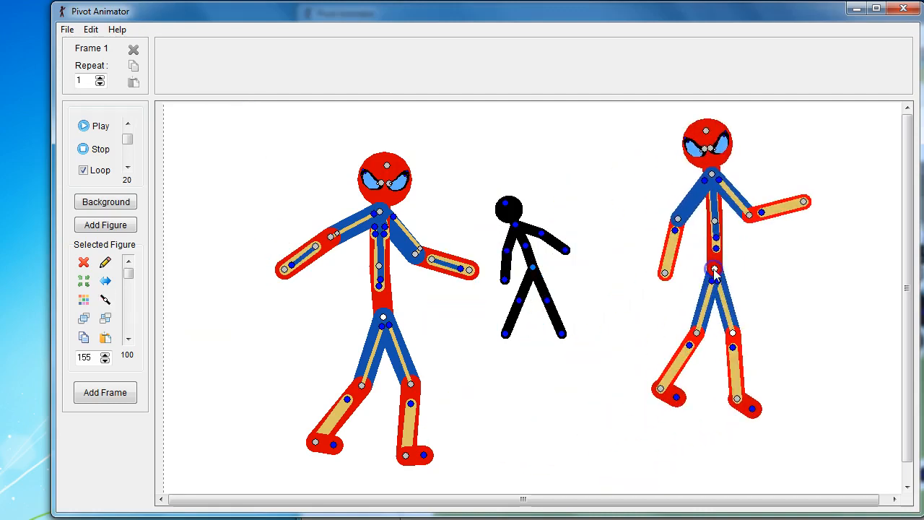
Step: Raise both of the new figure's upper arms outward from the shoulders, with the left-hand one nearly horizontal
left_click(678, 220)
left_click(678, 219)
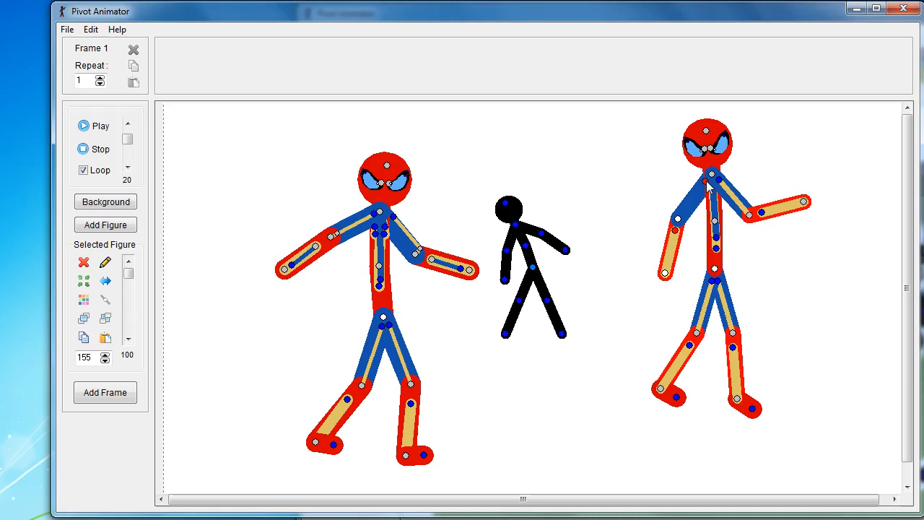
left_click_drag(670, 218, 652, 189)
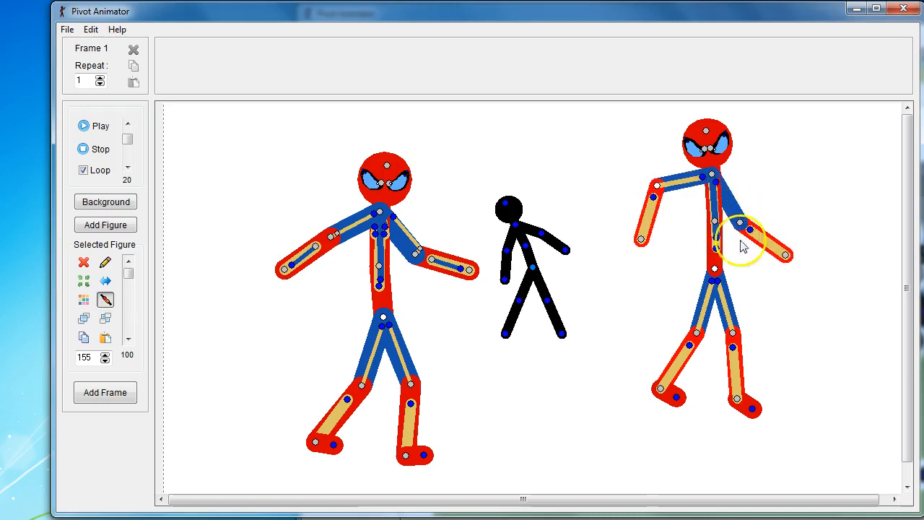
left_click_drag(741, 222, 785, 196)
Step: Move the new figure closer to the black stick figure, tilt its torso slightly right and lower its left-hand arm
left_click_drag(714, 269, 637, 269)
left_click_drag(635, 174, 644, 170)
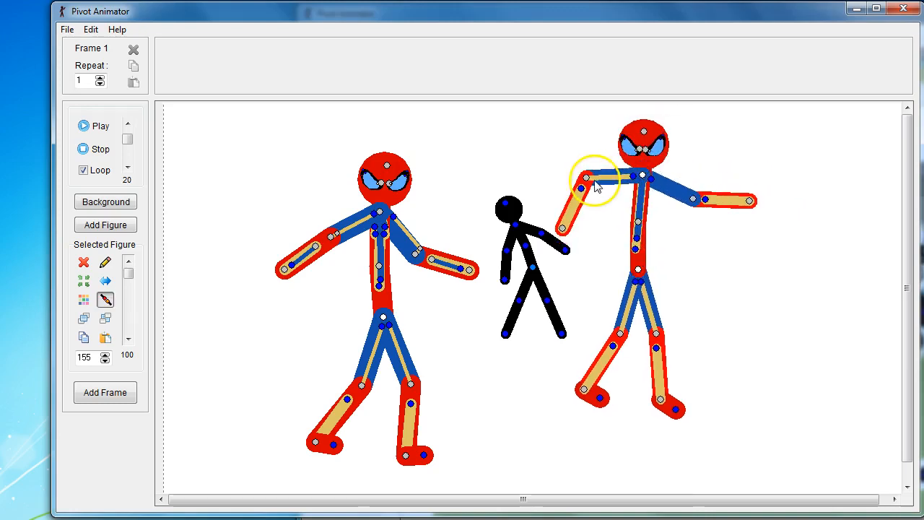
left_click_drag(589, 180, 585, 214)
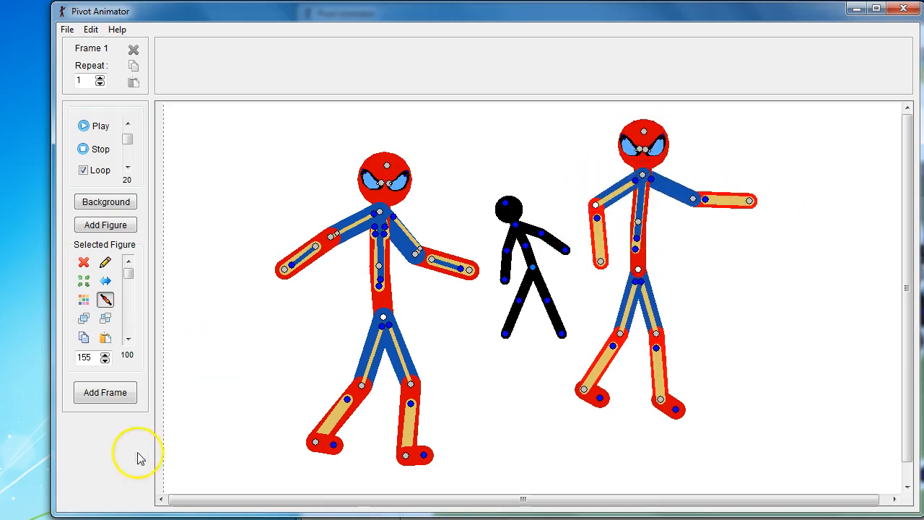